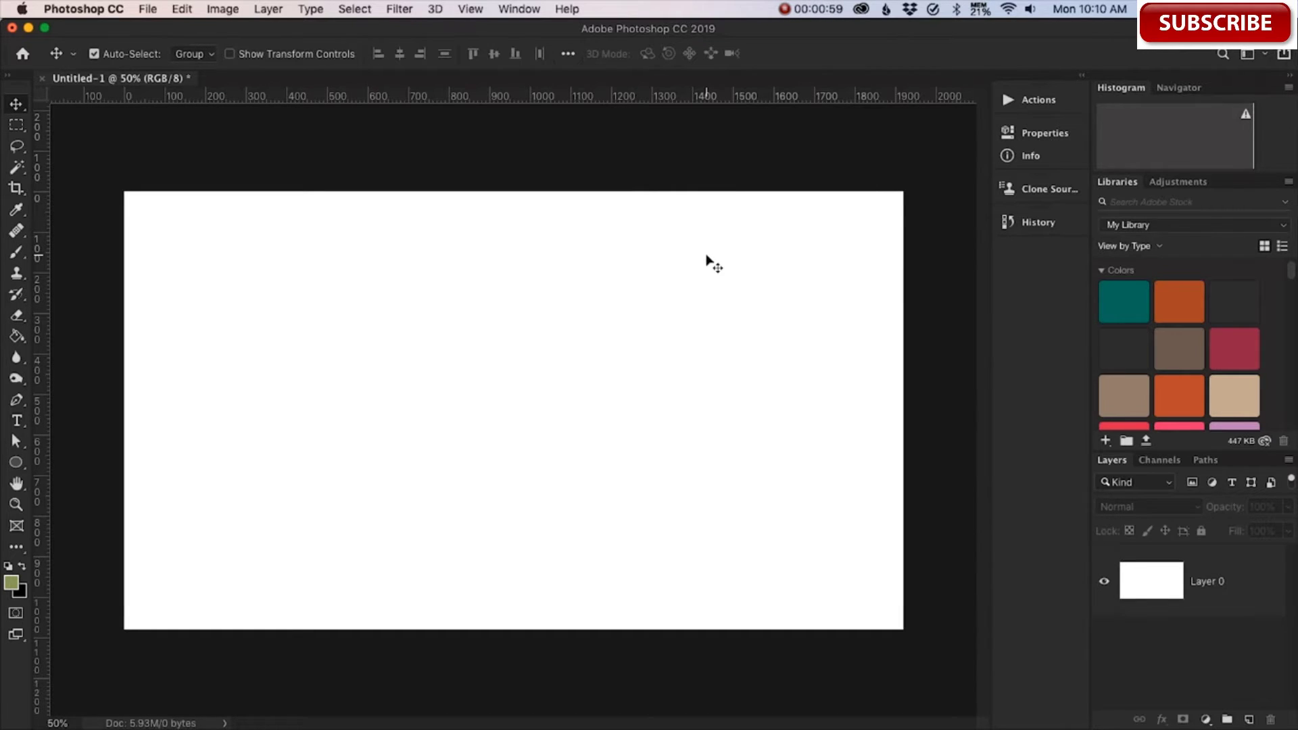
{"action": "key", "text": "XF86AudioRaiseVolume"}
{"action": "key", "text": "XF86AudioRaiseVolume"}
{"action": "key", "text": "XF86AudioRaiseVolume"}
{"action": "key", "text": "XF86AudioRaiseVolume"}
{"action": "key", "text": "XF86AudioRaiseVolume"}
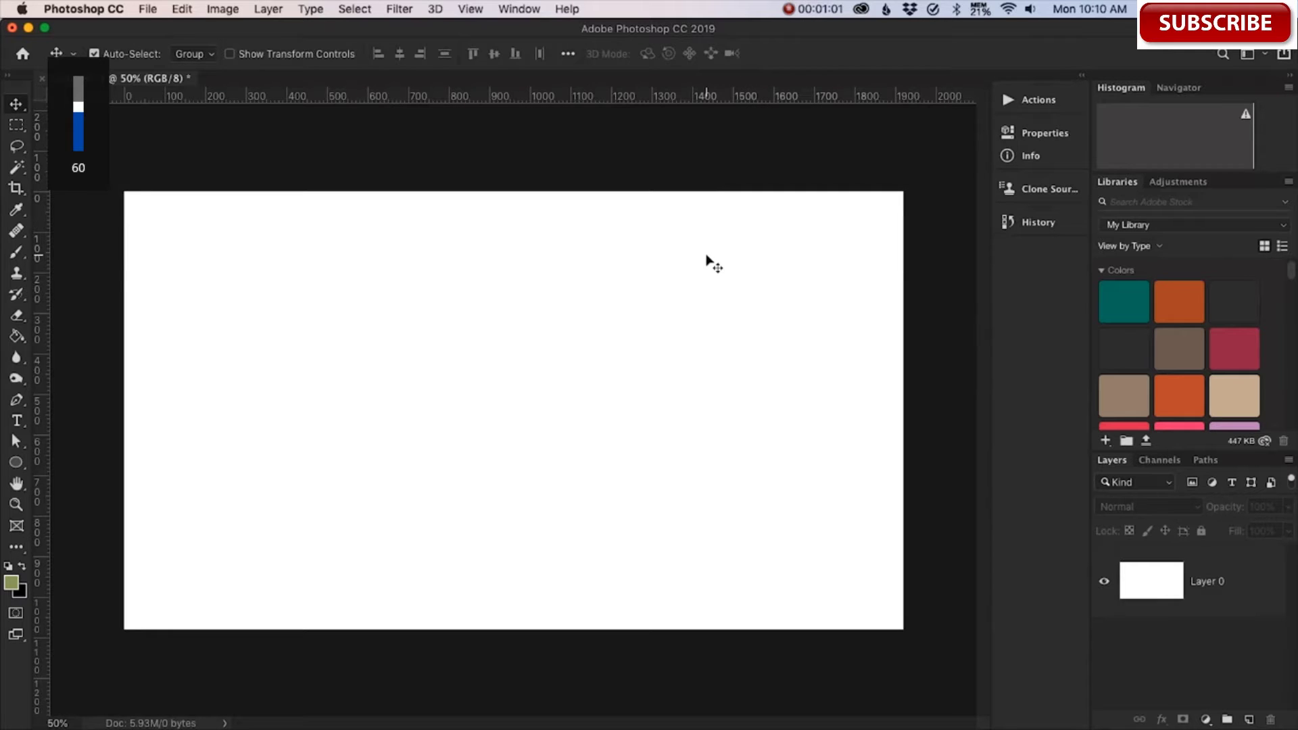
{"action": "key", "text": "XF86AudioRaiseVolume"}
{"action": "key", "text": "XF86AudioRaiseVolume"}
{"action": "key", "text": "XF86AudioRaiseVolume"}
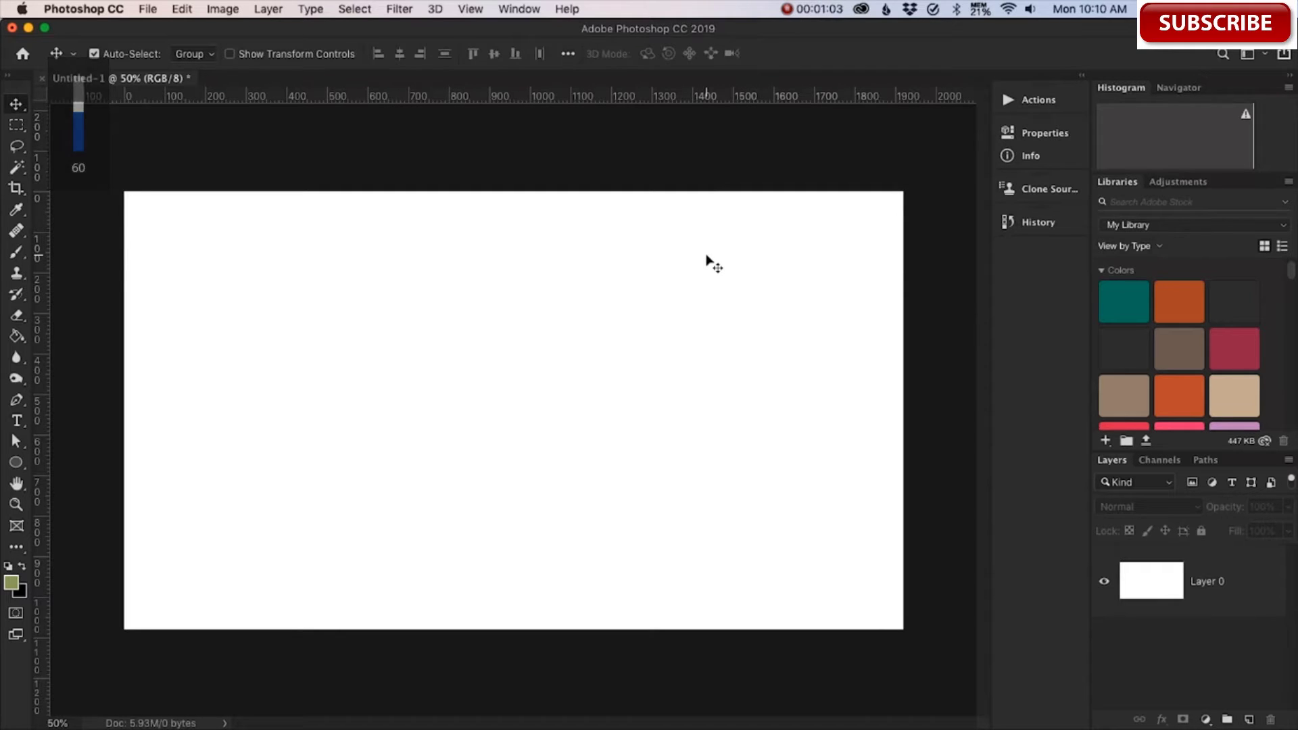
{"action": "key", "text": "XF86AudioRaiseVolume"}
{"action": "key", "text": "XF86AudioRaiseVolume"}
{"action": "key", "text": "XF86AudioRaiseVolume"}
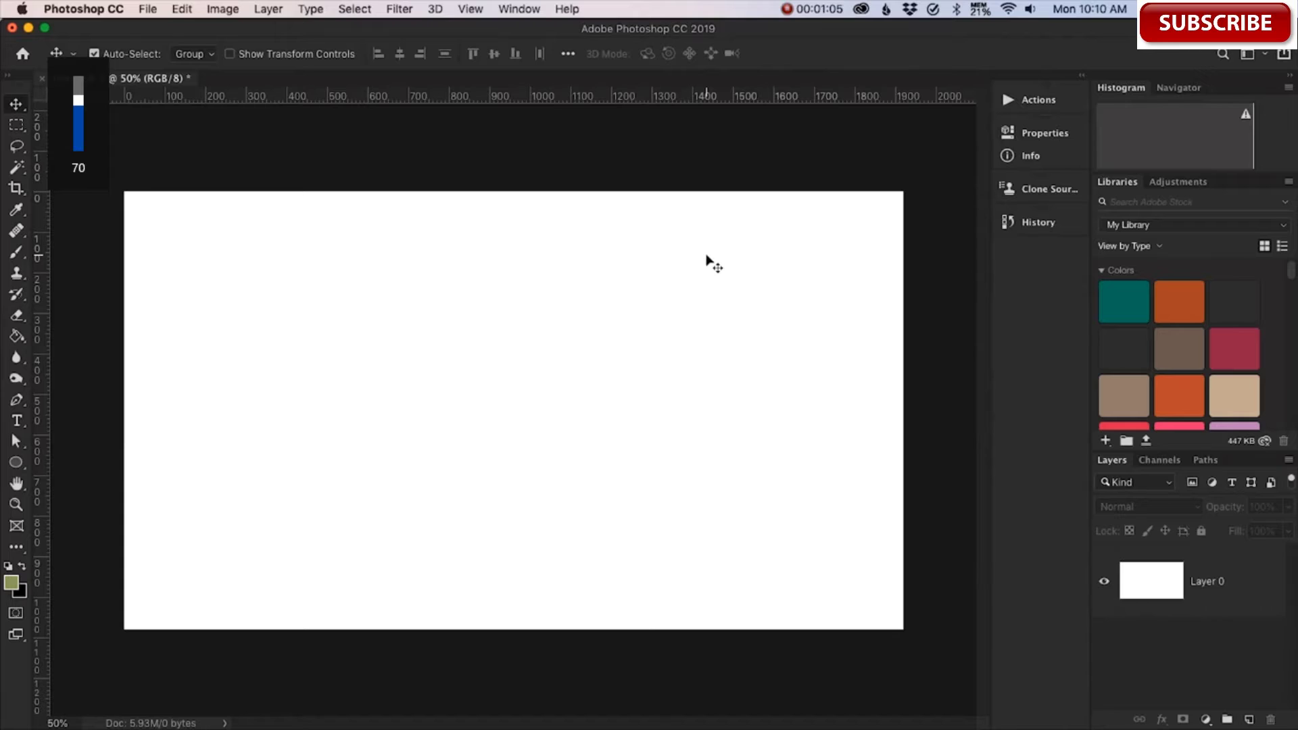
{"action": "key", "text": "XF86AudioRaiseVolume"}
{"action": "key", "text": "XF86AudioRaiseVolume"}
{"action": "key", "text": "XF86AudioLowerVolume"}
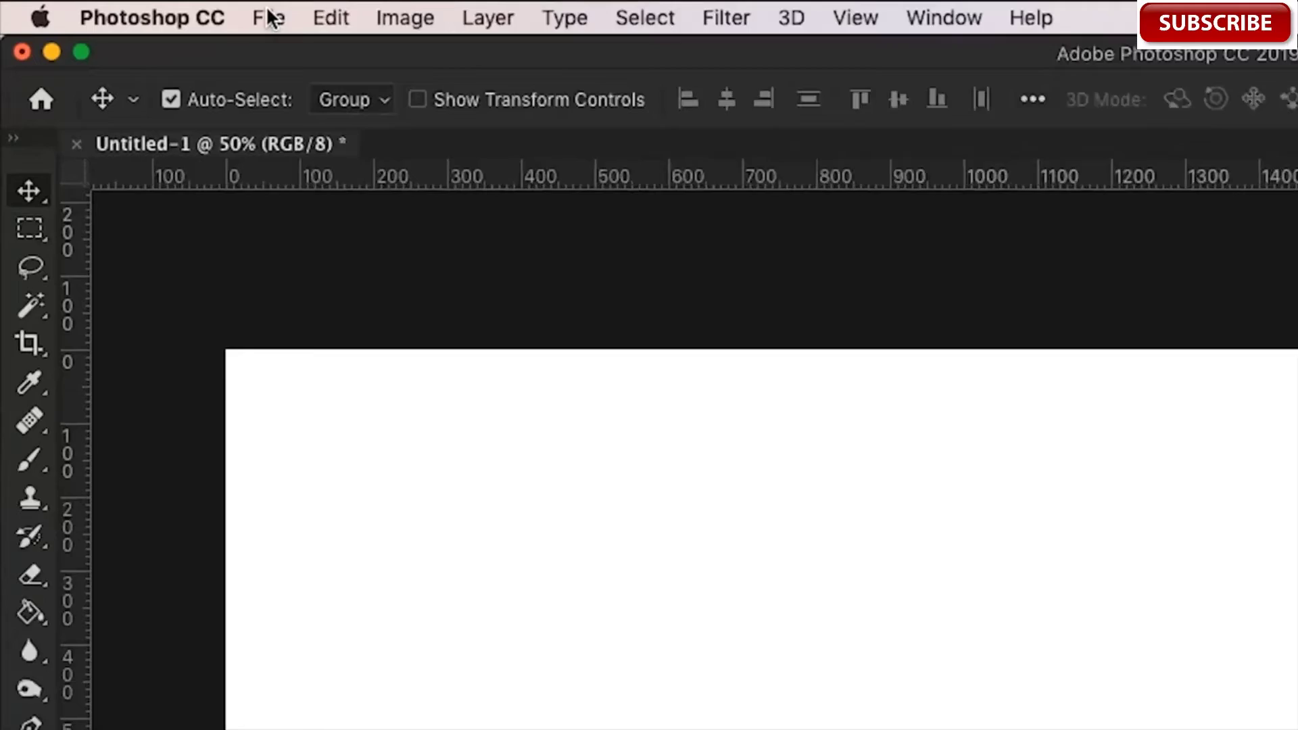
Open the save dialog for the untitled document, examine the available file formats, and close it without saving.
{"action": "left_click", "coordinate": [148, 9]}
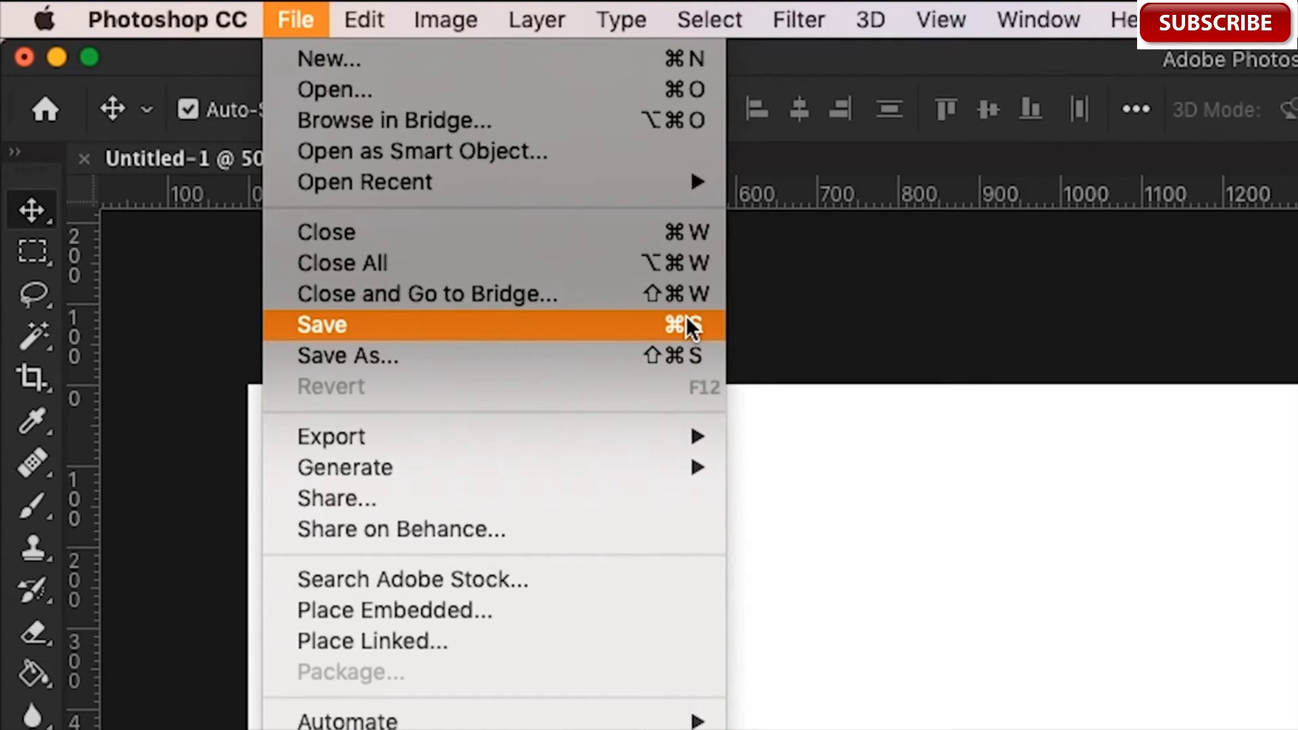
{"action": "left_click", "coordinate": [687, 319]}
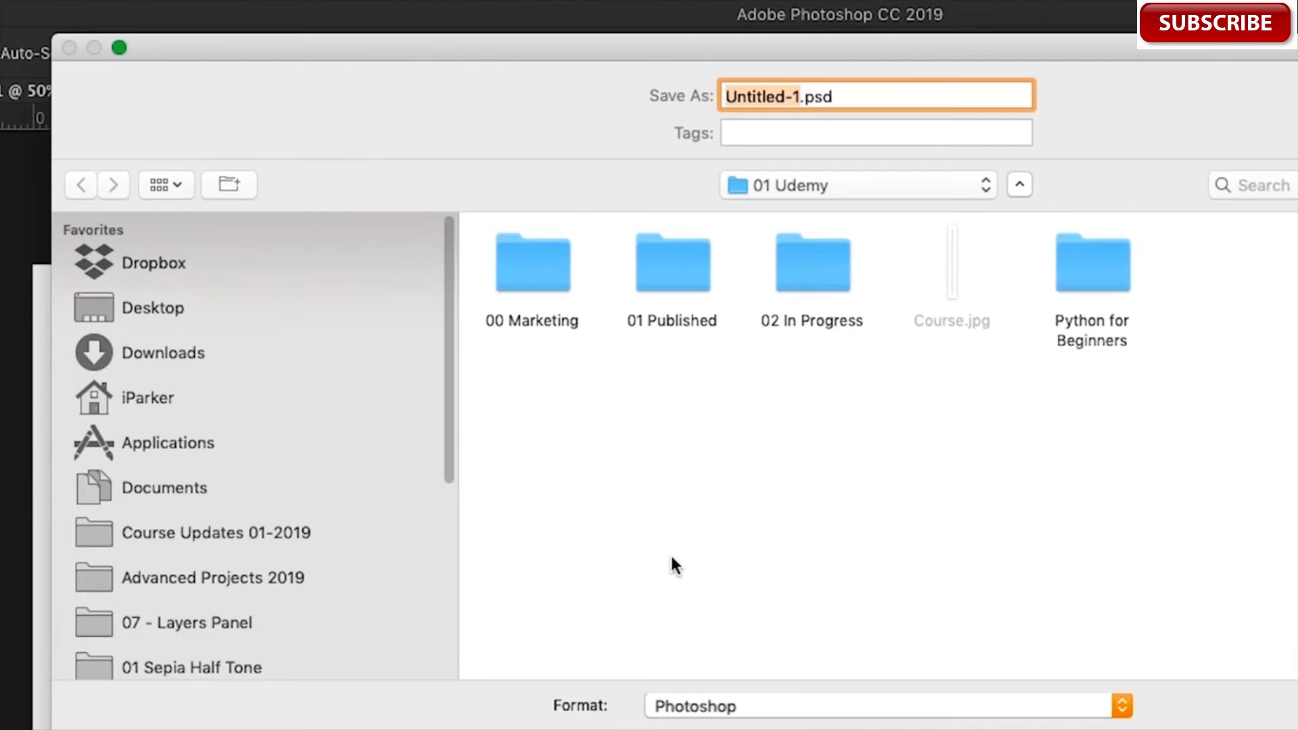
{"action": "left_click_drag", "start_coordinate": [1080, 52], "coordinate": [1067, 21]}
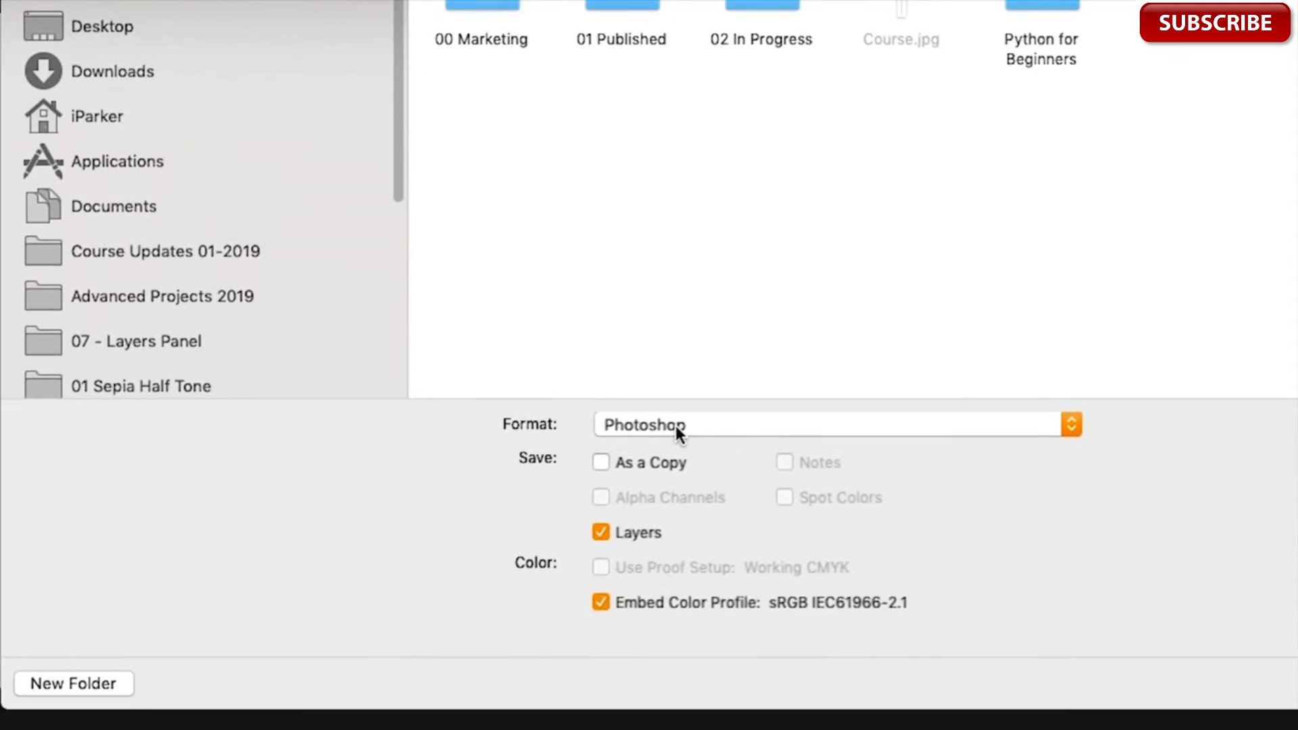
{"action": "left_click", "coordinate": [714, 676]}
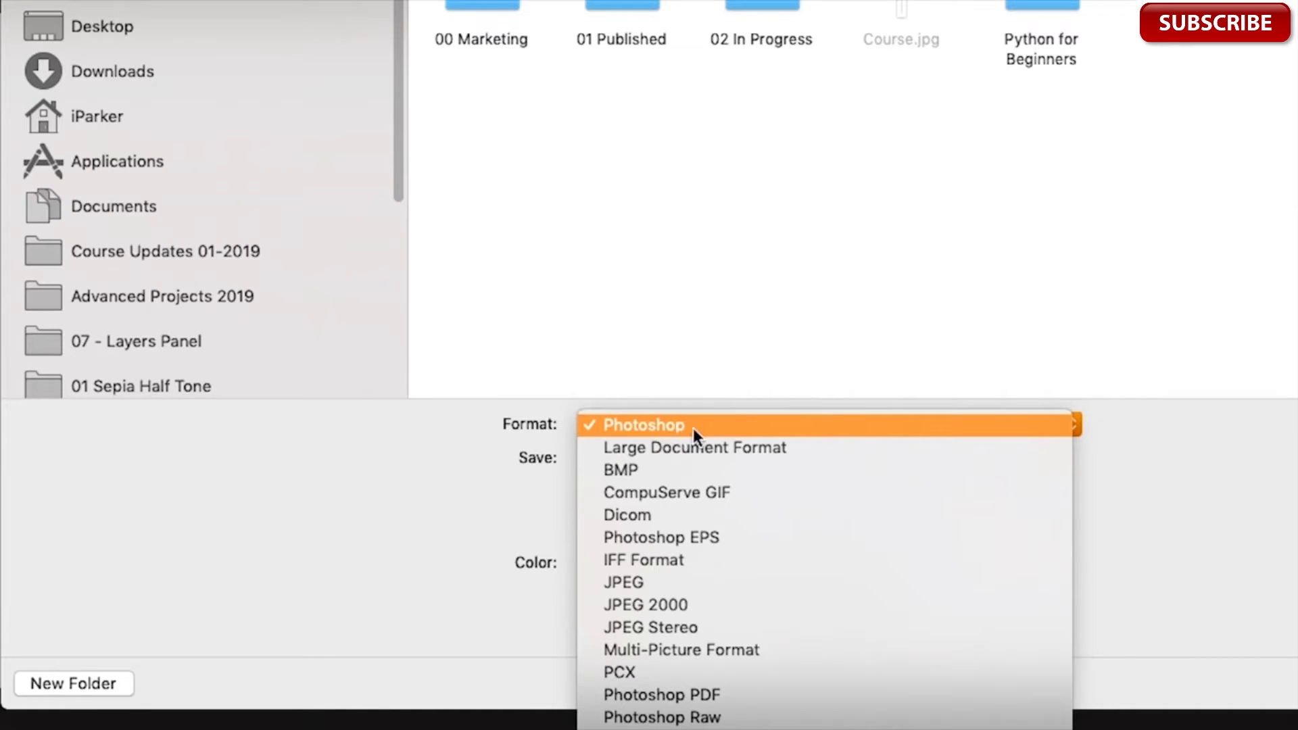
{"action": "left_click", "coordinate": [695, 429]}
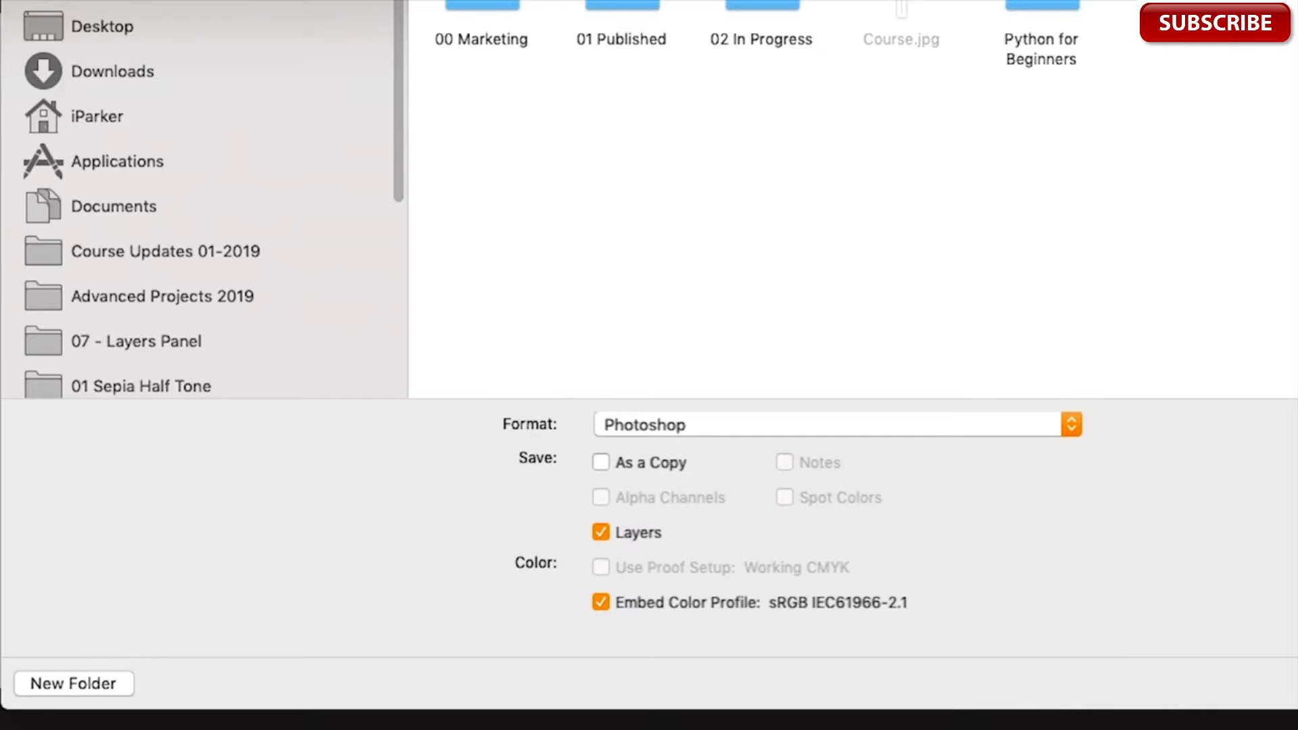
{"action": "left_click", "coordinate": [728, 424]}
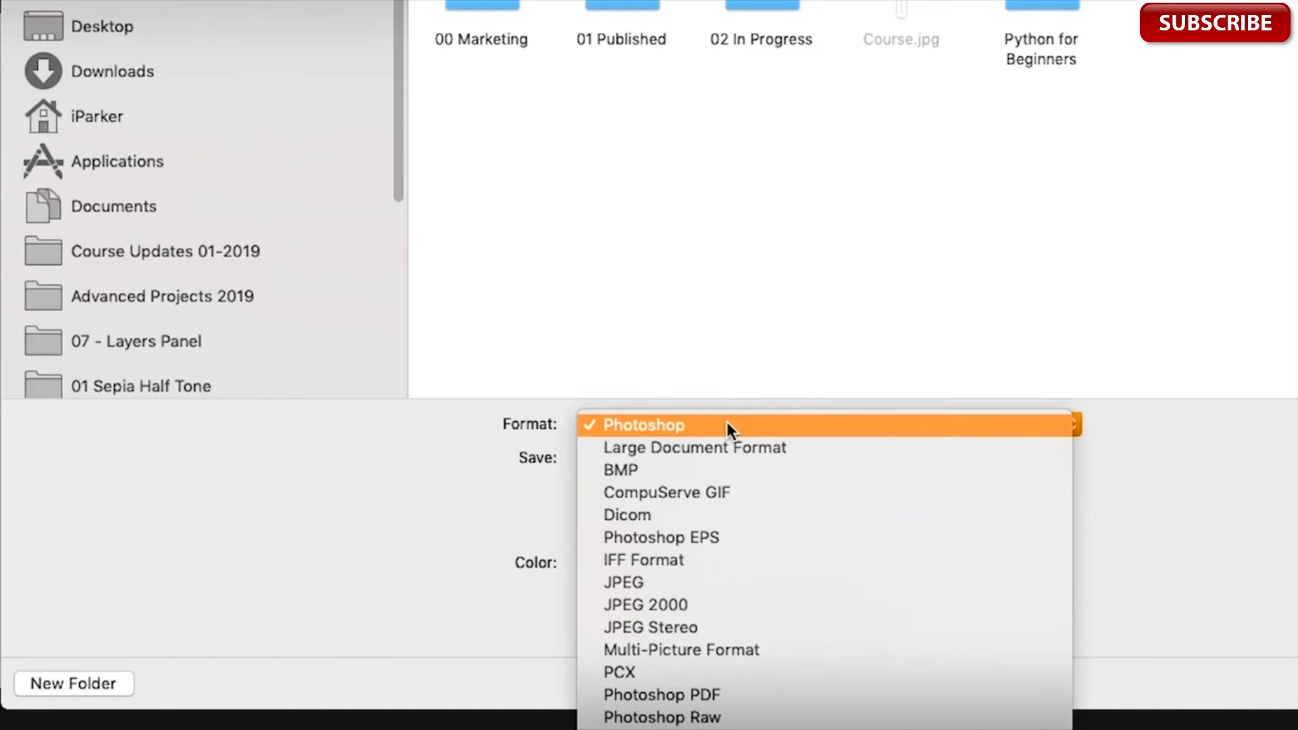
{"action": "left_click", "coordinate": [727, 422]}
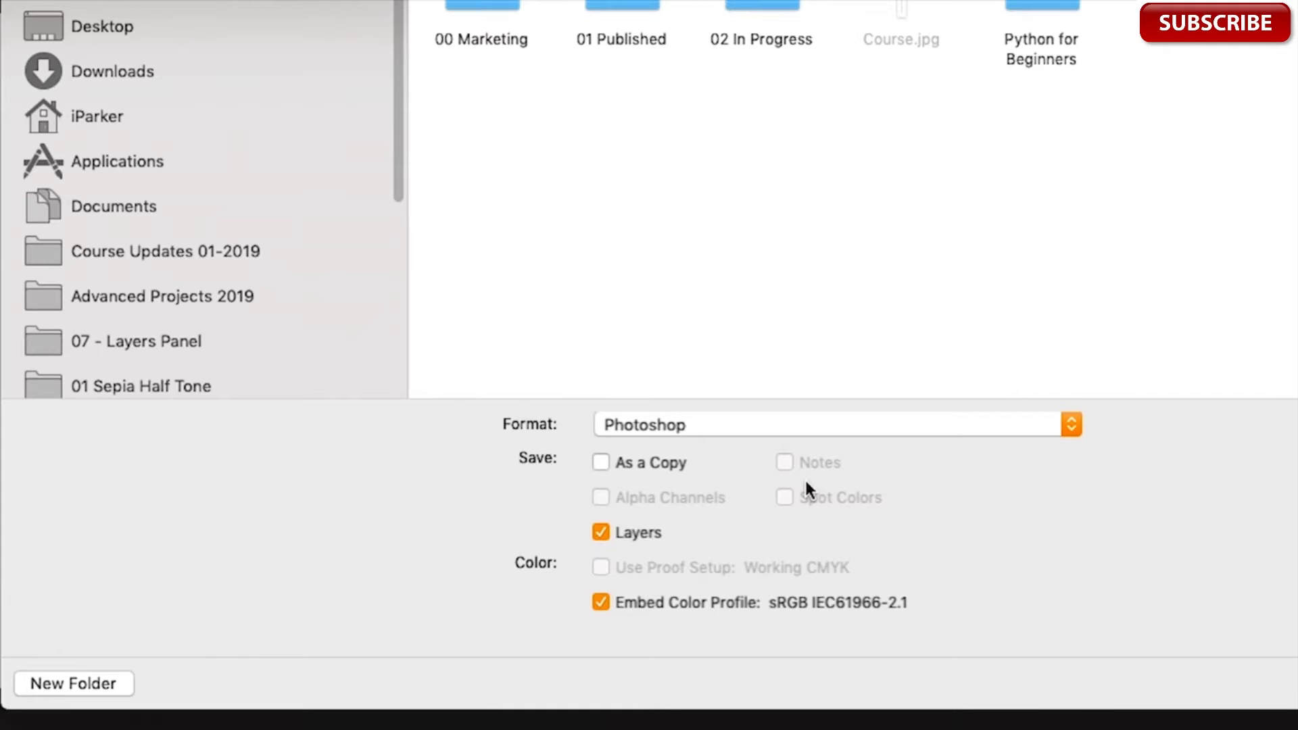
{"action": "left_click", "coordinate": [793, 426]}
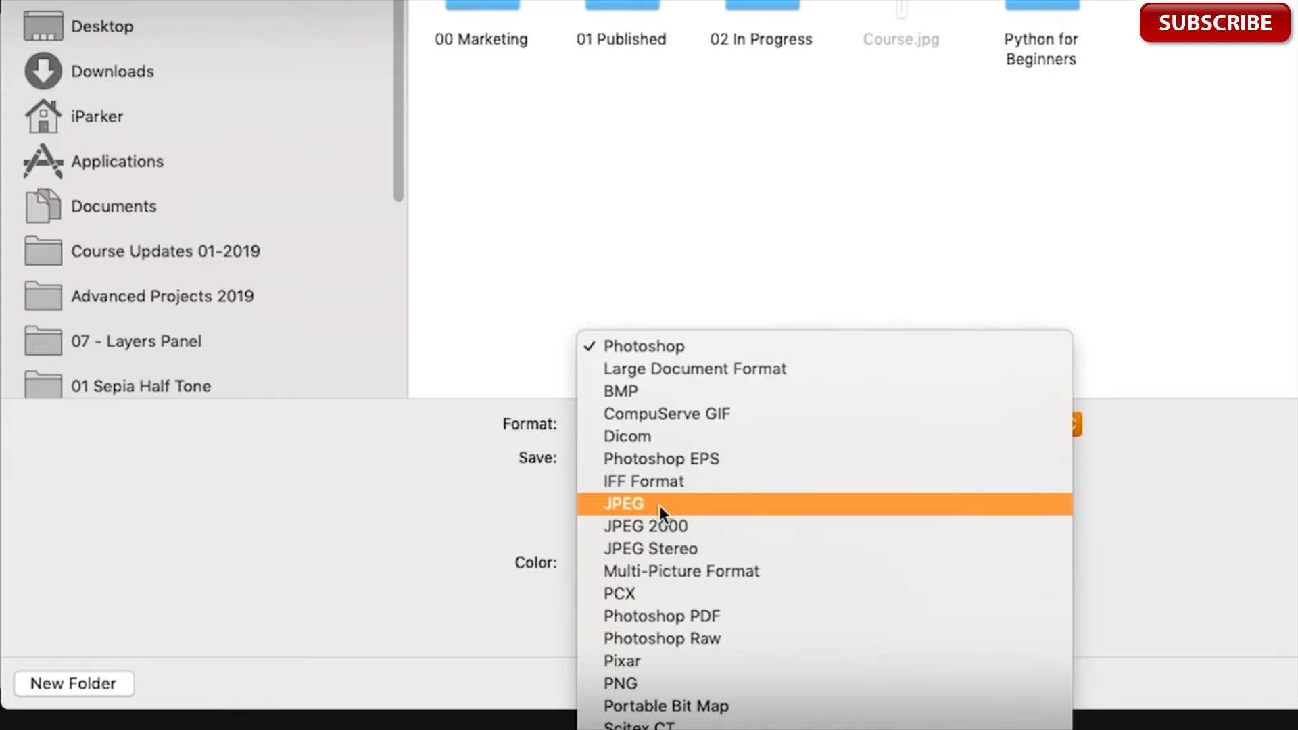
{"action": "left_click", "coordinate": [689, 347]}
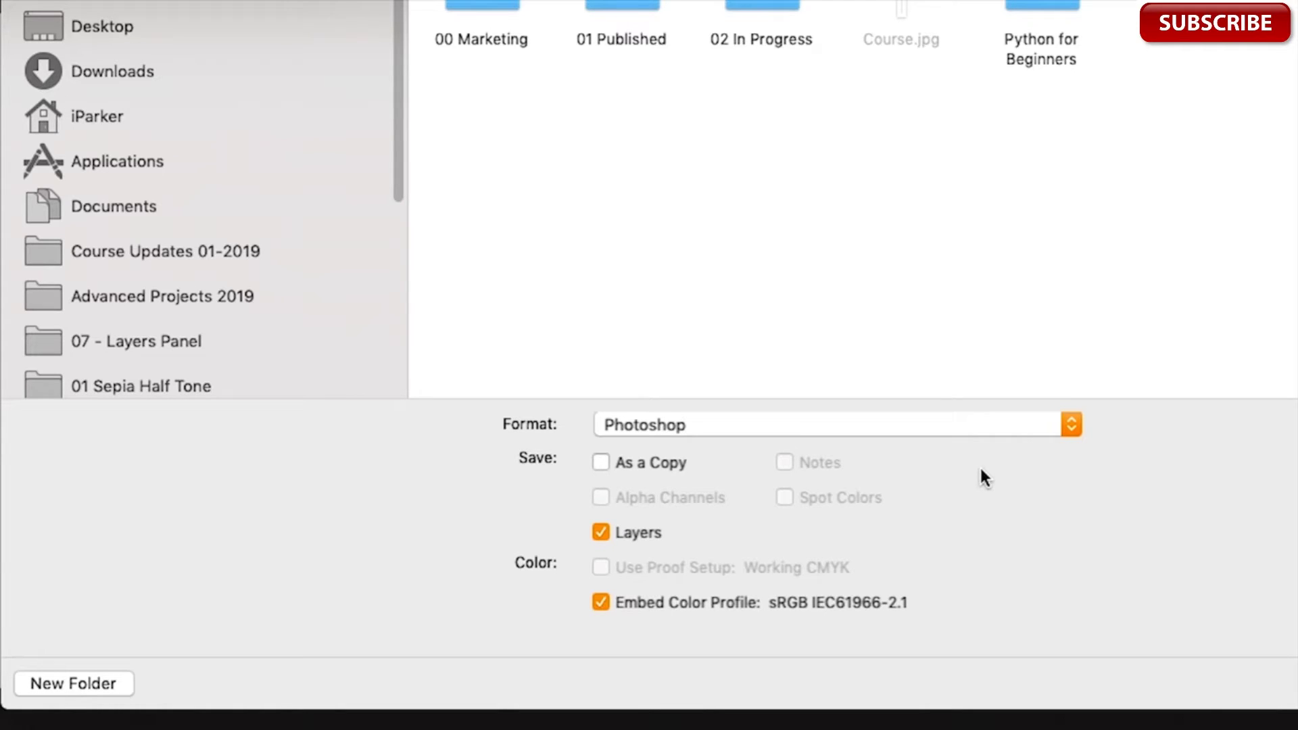
{"action": "left_click", "coordinate": [930, 432]}
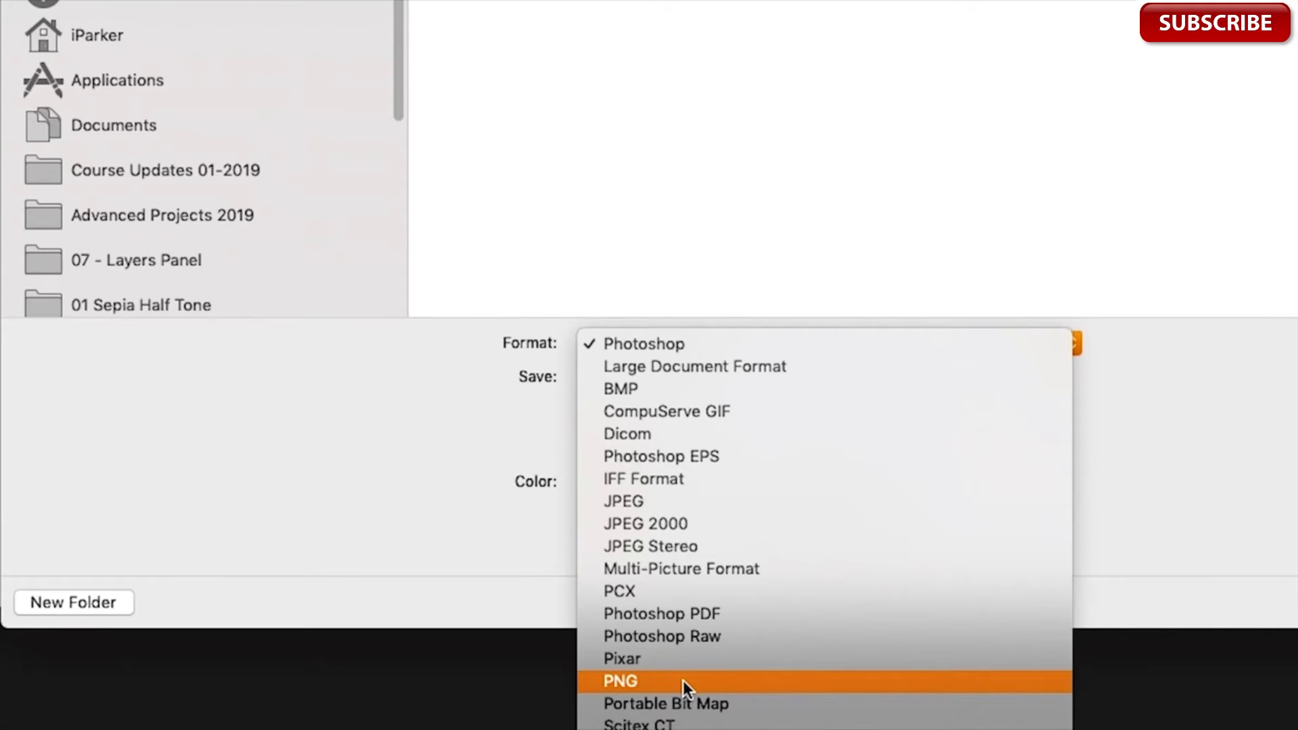
{"action": "left_click", "coordinate": [1134, 511]}
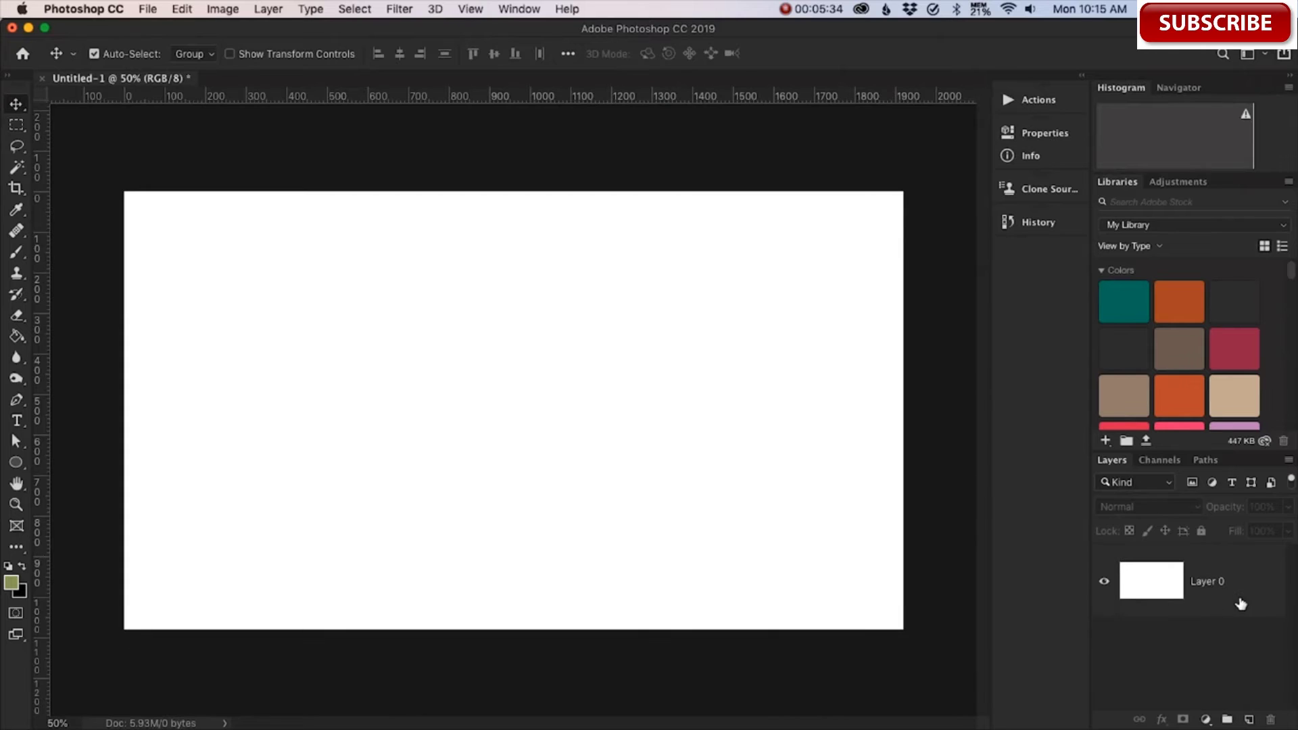
Move the white Layer 0 about 525 px to the left to expose transparency along the canvas's right side.
{"action": "left_click_drag", "start_coordinate": [727, 356], "coordinate": [529, 360]}
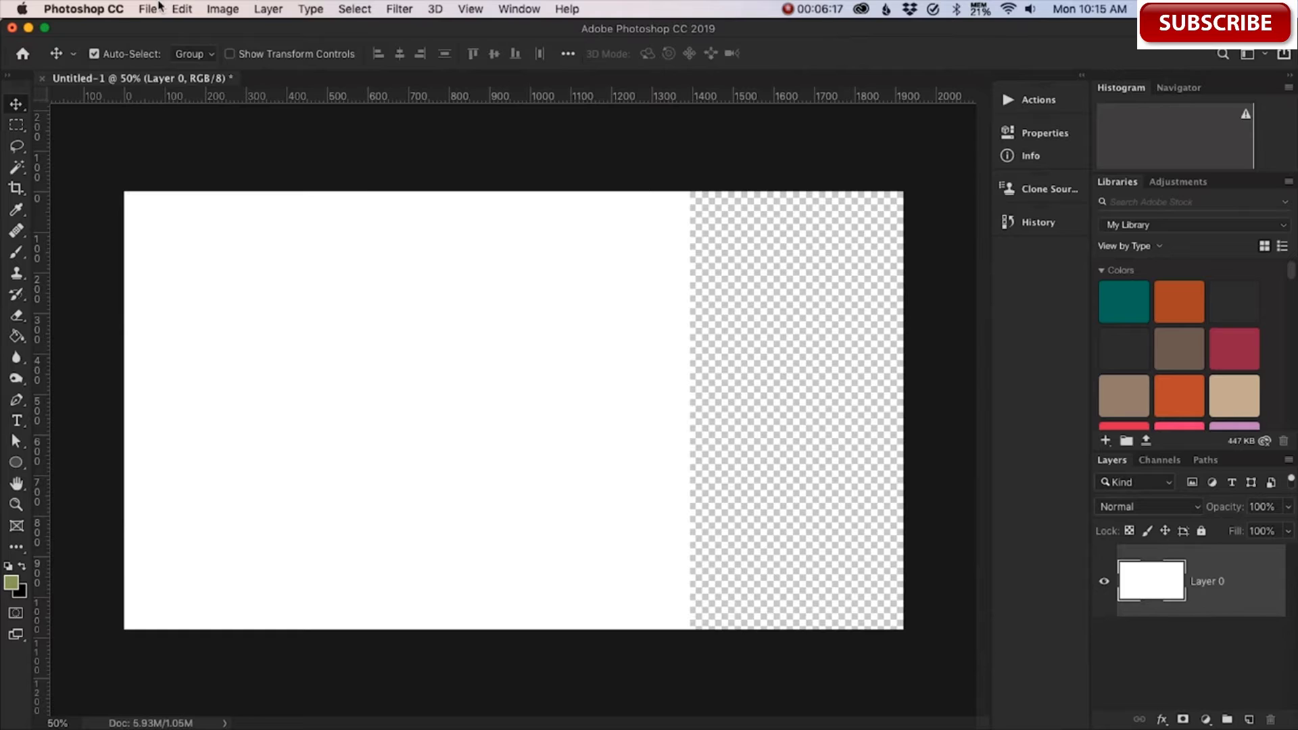
Review the file name and format options in the Save As dialog, closing it each time without saving.
{"action": "left_click", "coordinate": [147, 9]}
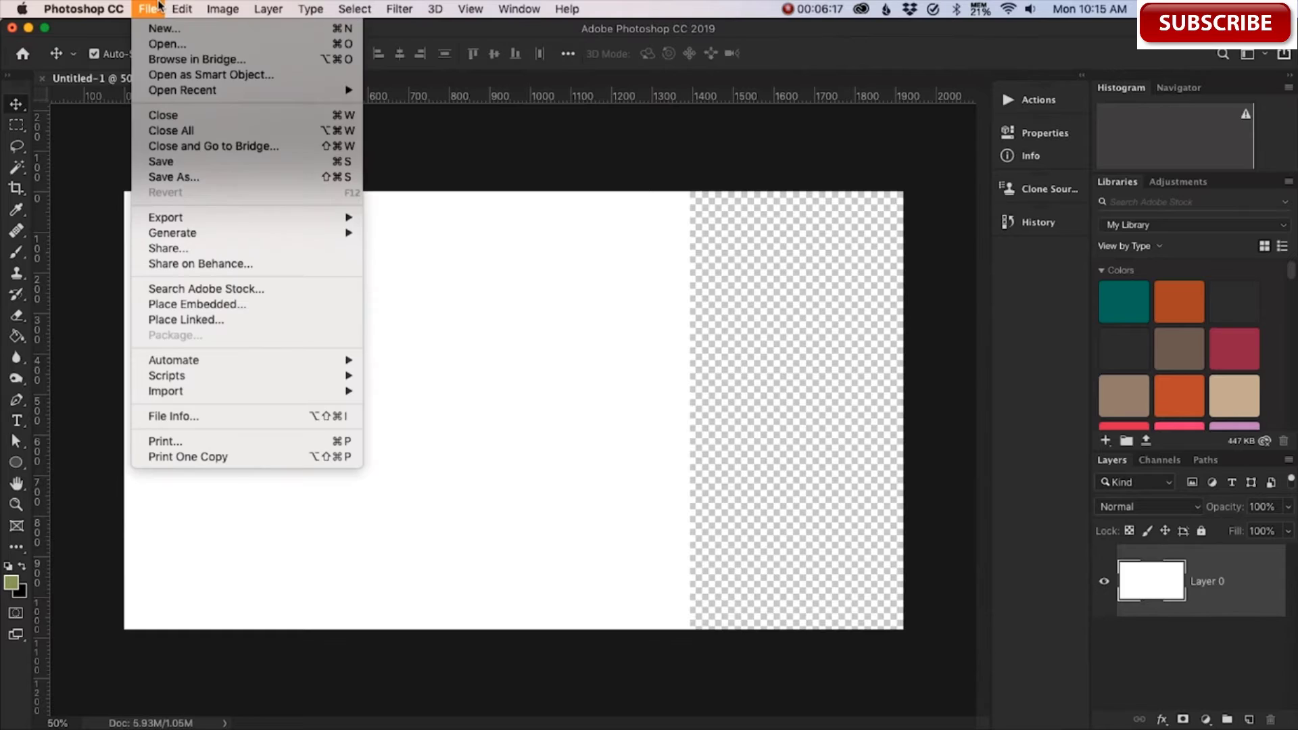
{"action": "left_click", "coordinate": [180, 174]}
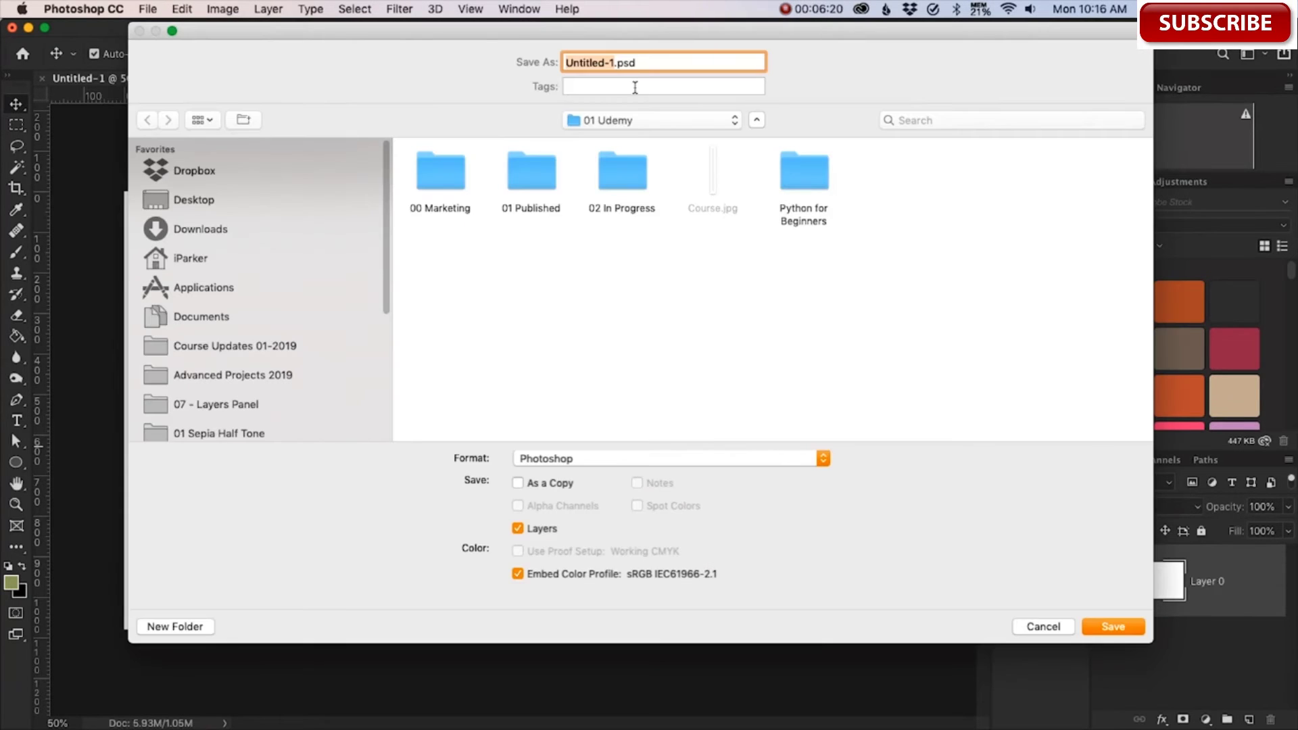
{"action": "left_click", "coordinate": [660, 460]}
{"action": "left_click", "coordinate": [1041, 626]}
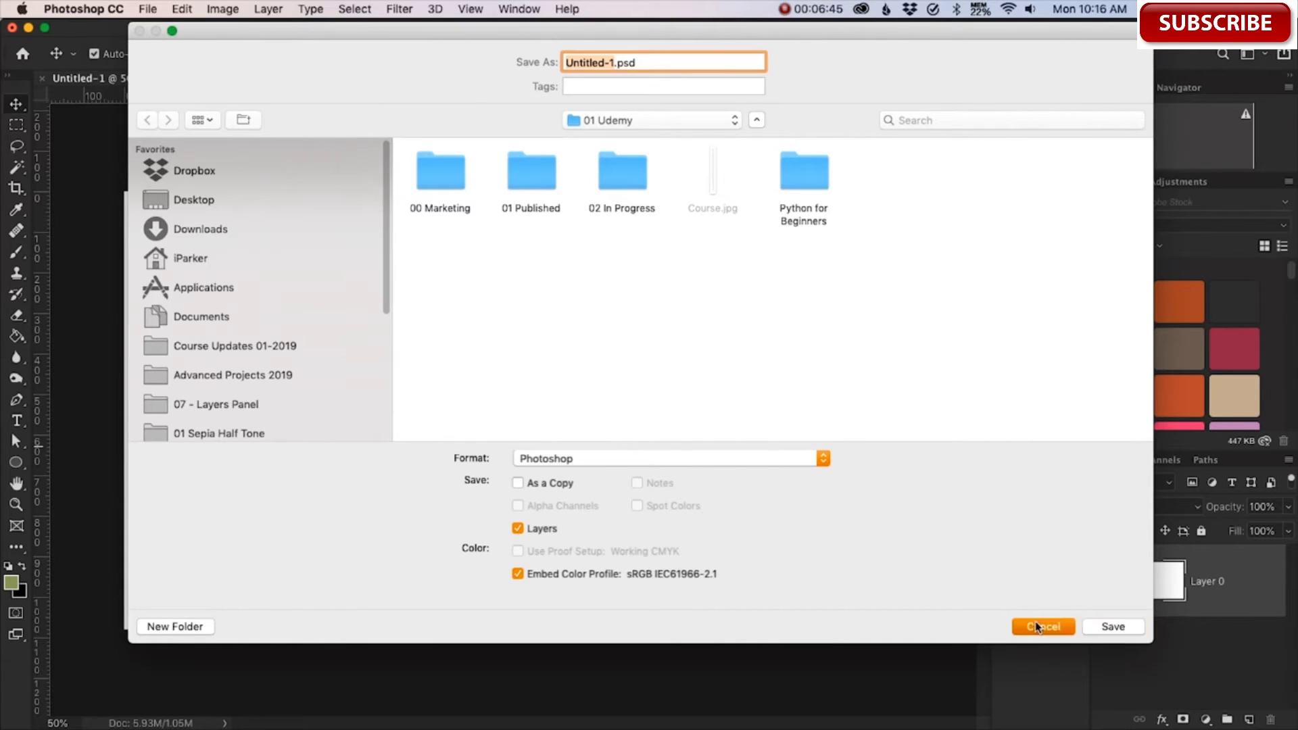
{"action": "left_click", "coordinate": [153, 7]}
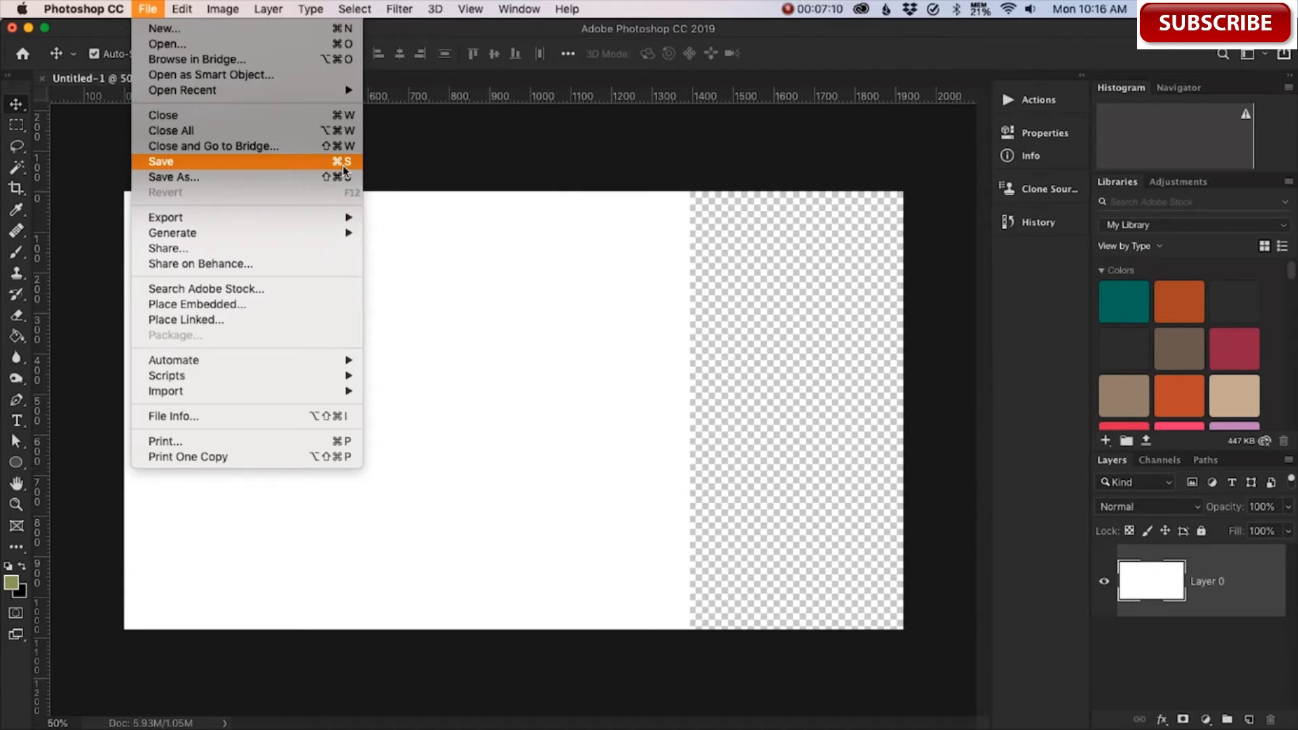
{"action": "left_click", "coordinate": [189, 176]}
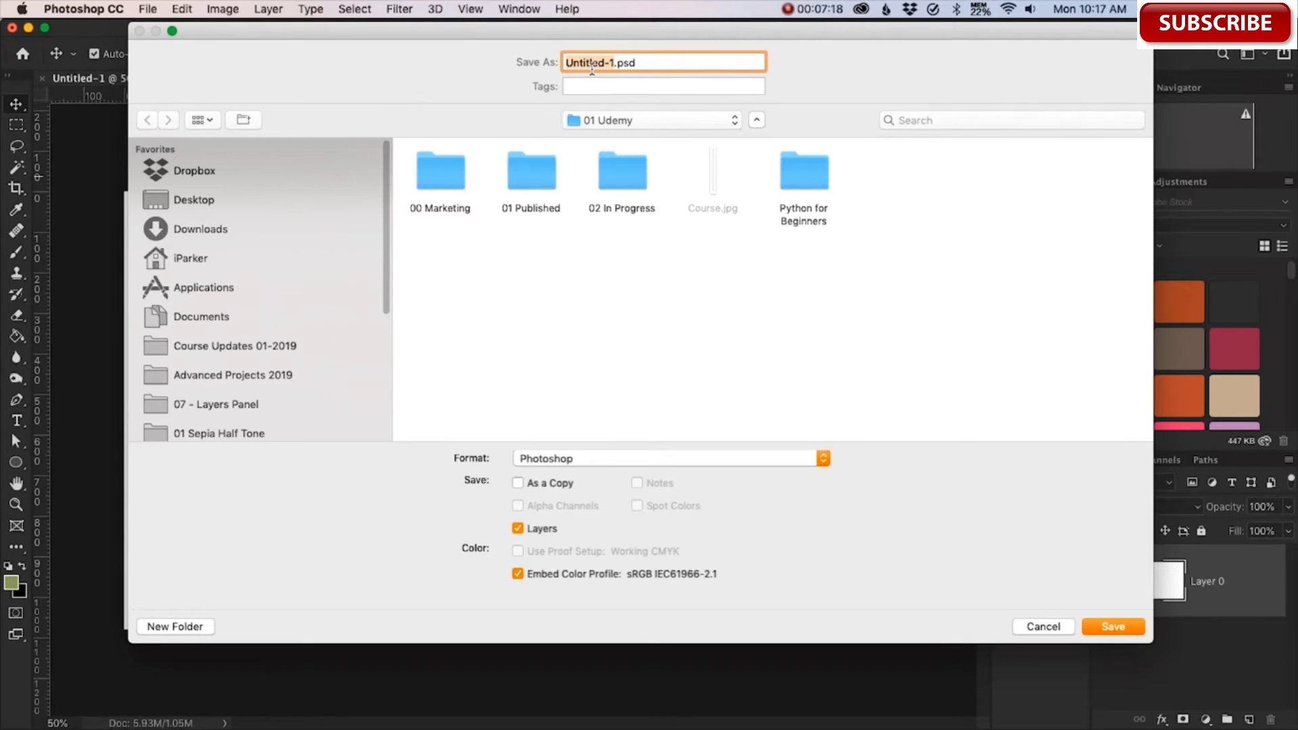
{"action": "left_click", "coordinate": [1047, 625]}
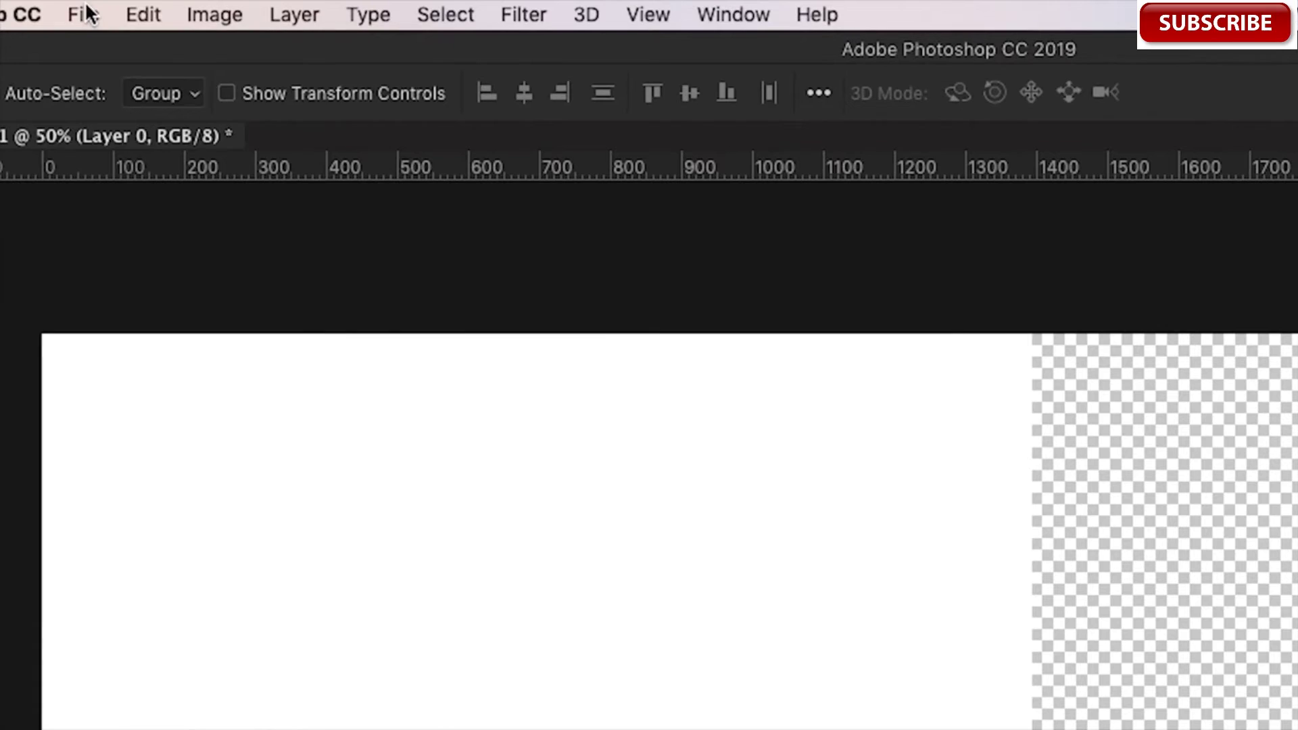
Start a Quick Export as PNG of the document and cancel it at the choice of save location.
{"action": "left_click", "coordinate": [86, 13]}
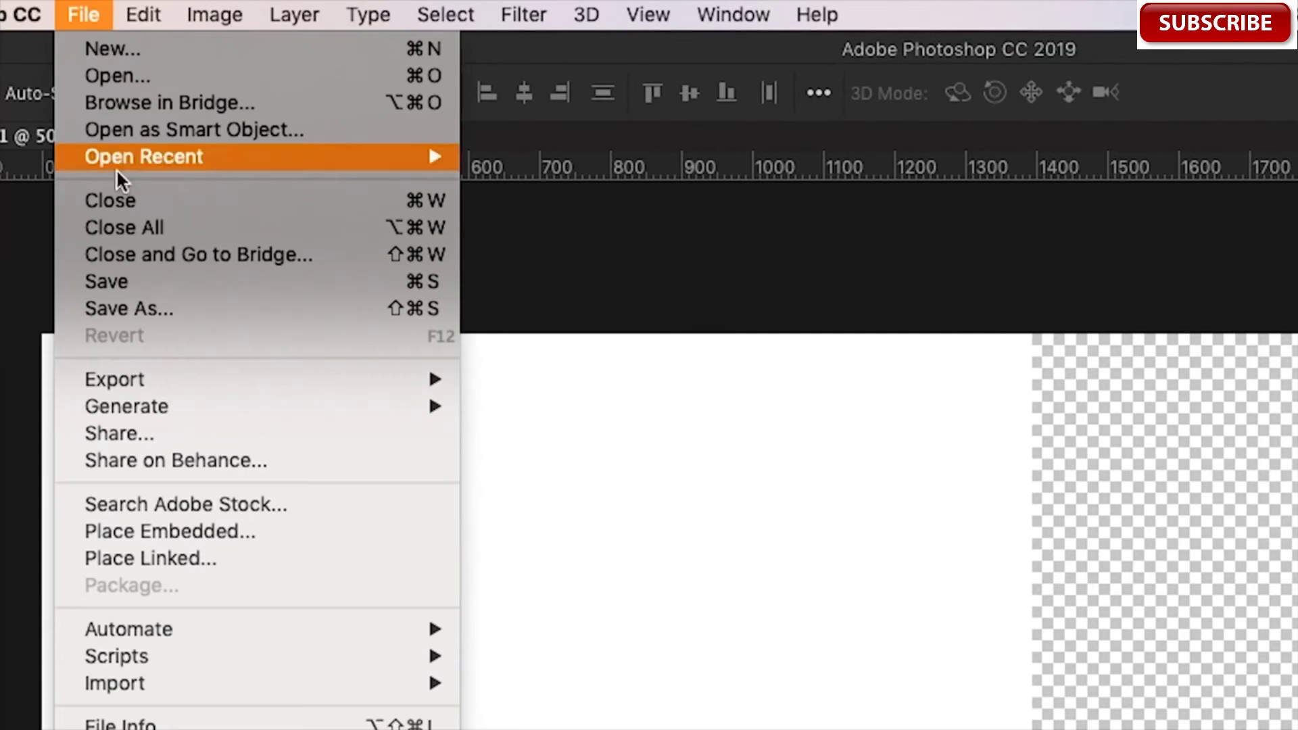
{"action": "mouse_move", "coordinate": [149, 386]}
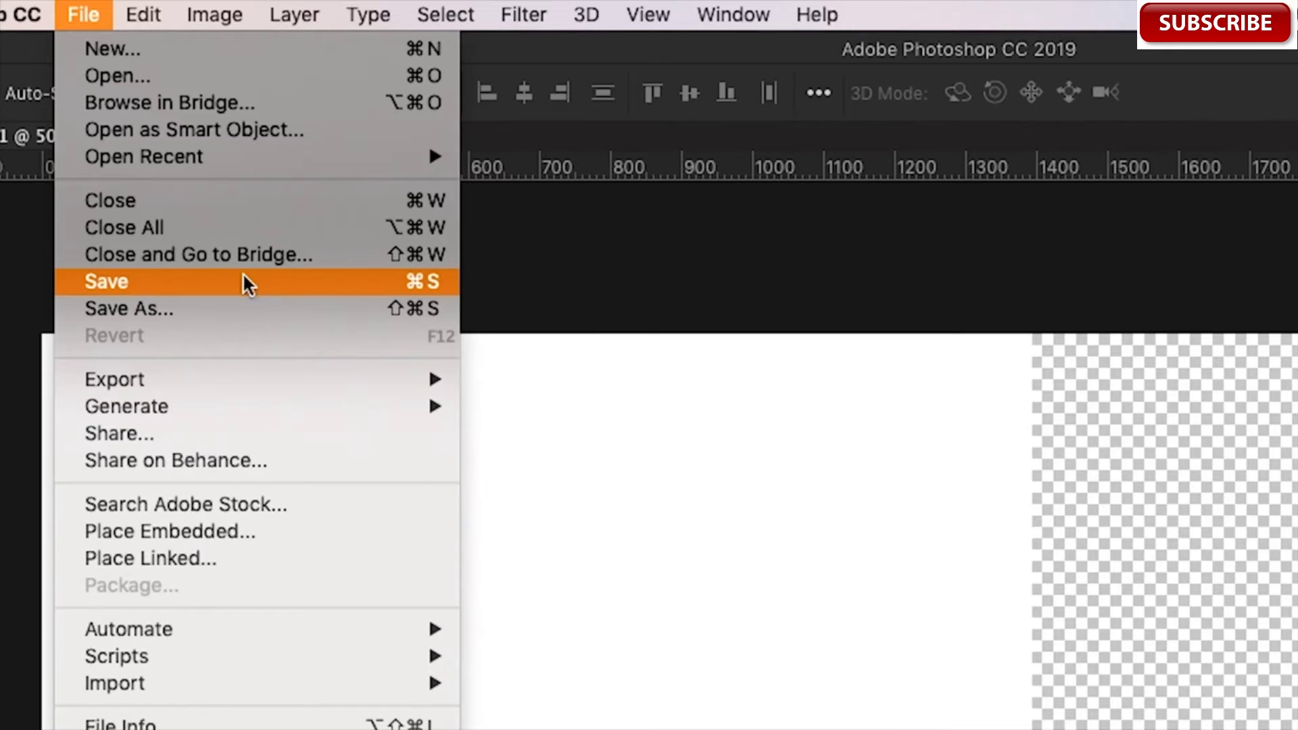
{"action": "mouse_move", "coordinate": [364, 382]}
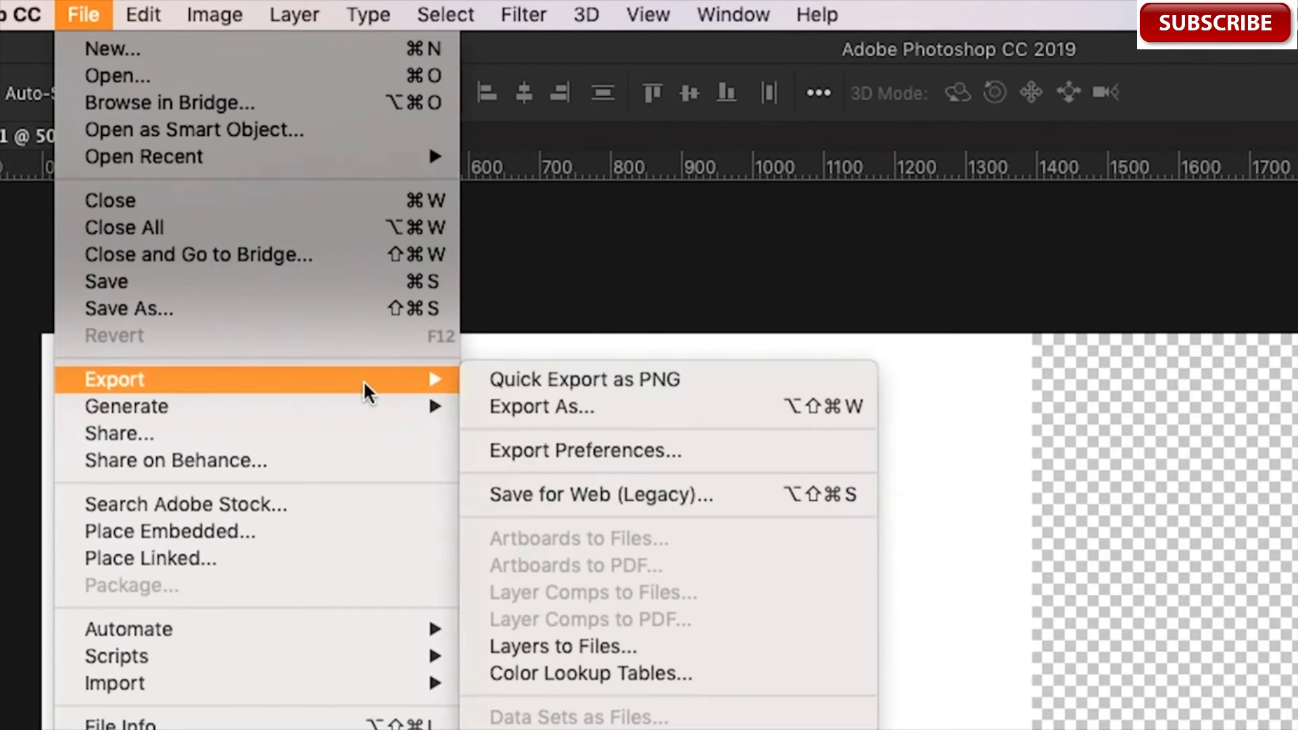
{"action": "left_click", "coordinate": [513, 378]}
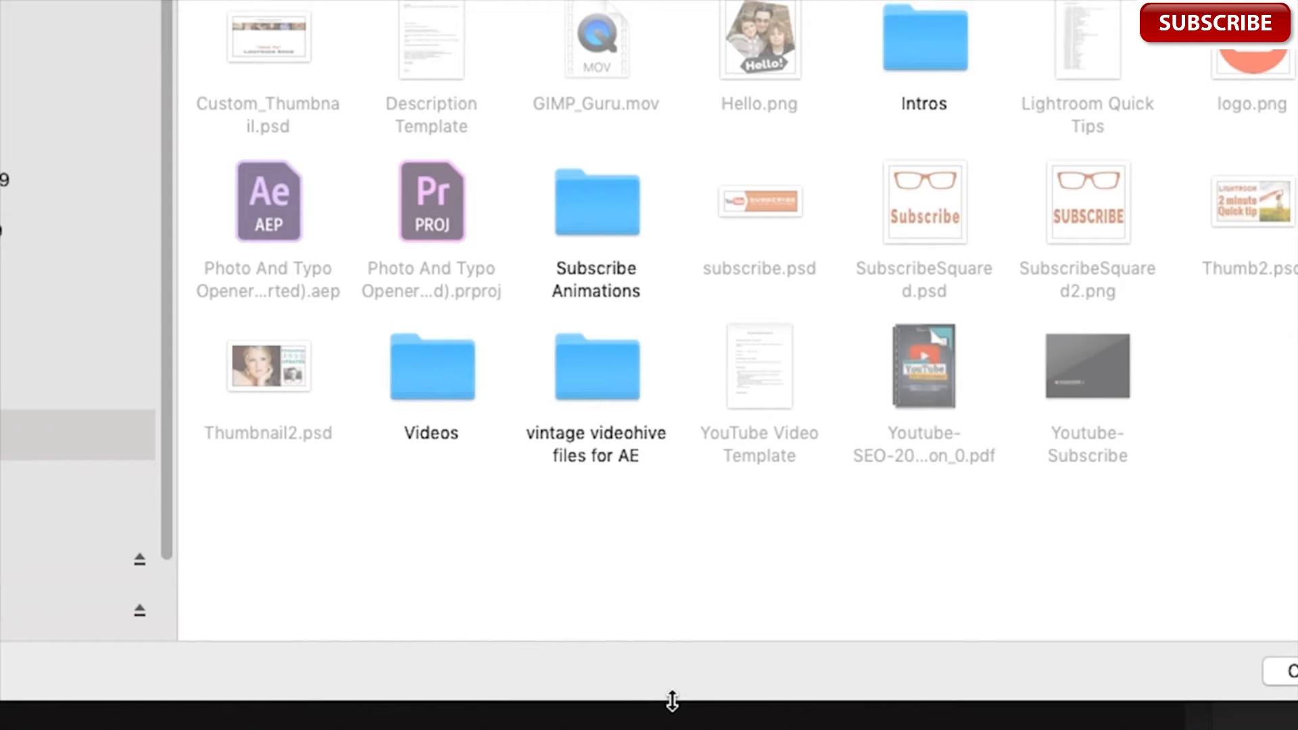
{"action": "left_click", "coordinate": [1281, 673]}
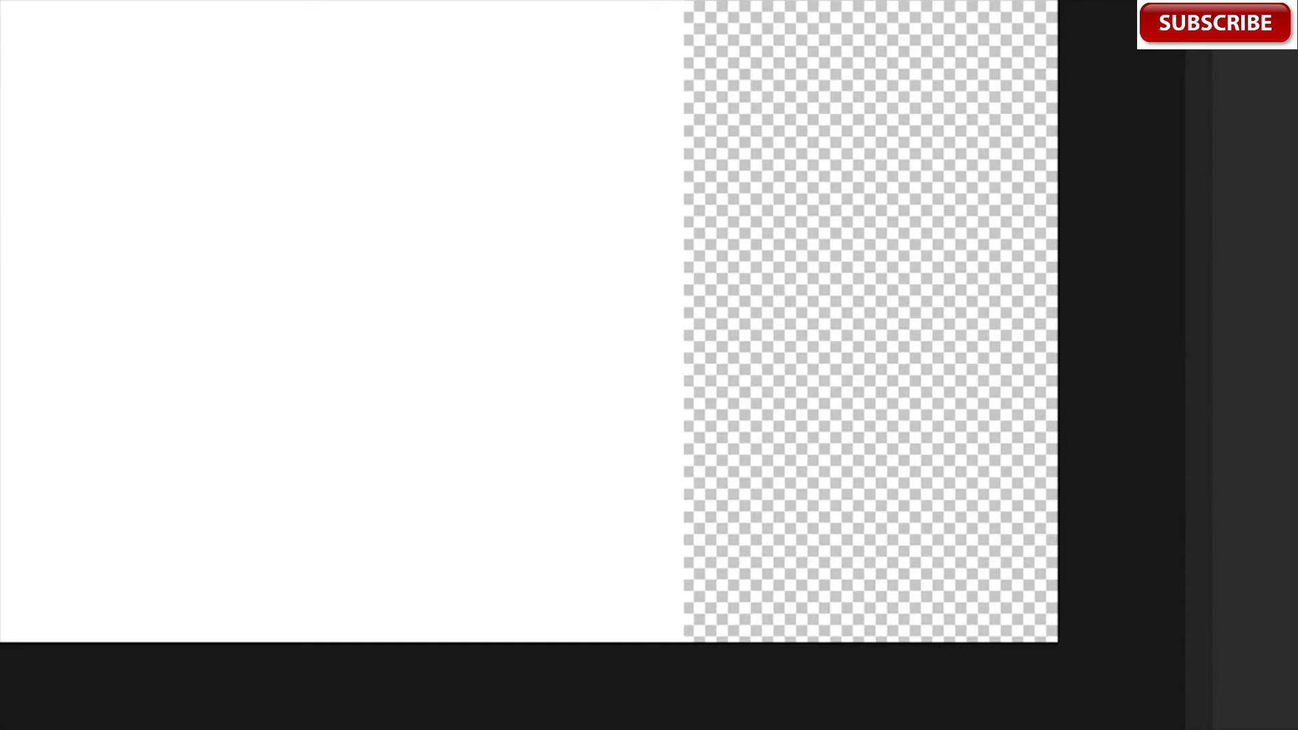
Open the document in Save for Web (Legacy) and set the file format to JPEG.
{"action": "left_click", "coordinate": [41, 21]}
{"action": "mouse_move", "coordinate": [171, 387]}
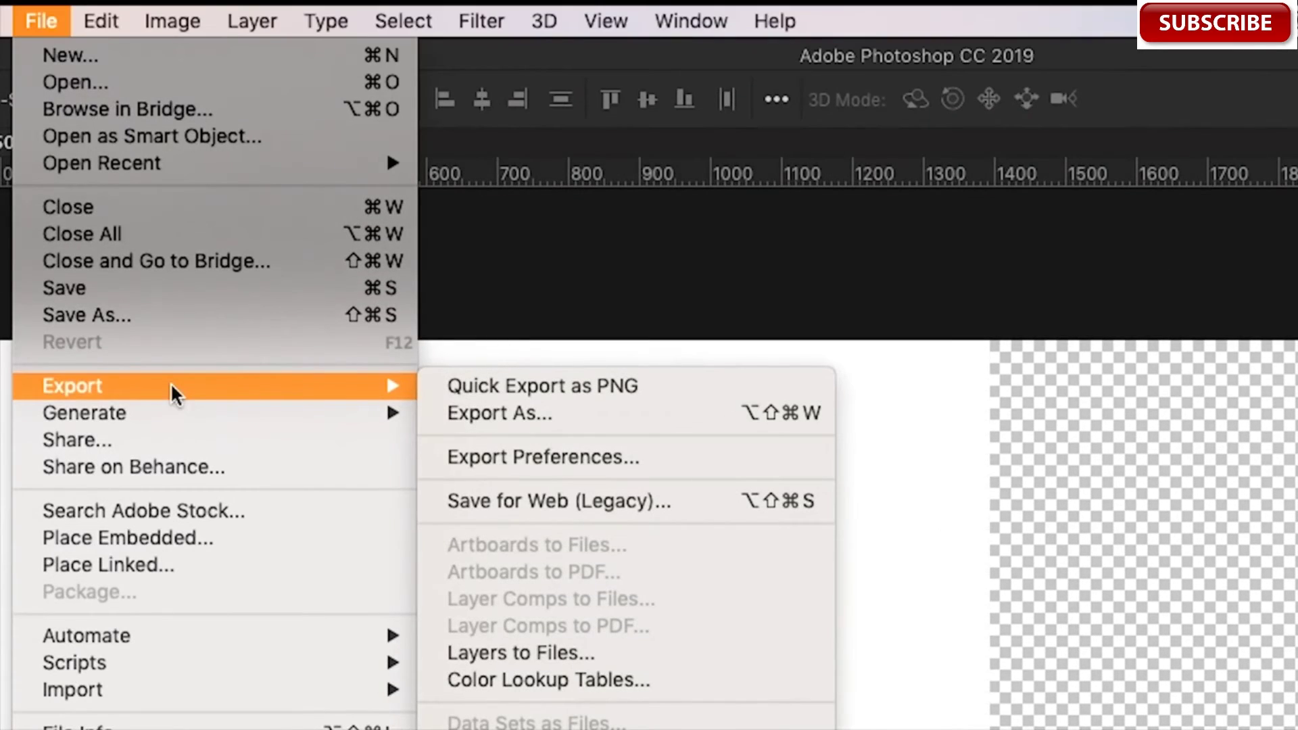
{"action": "left_click", "coordinate": [542, 500]}
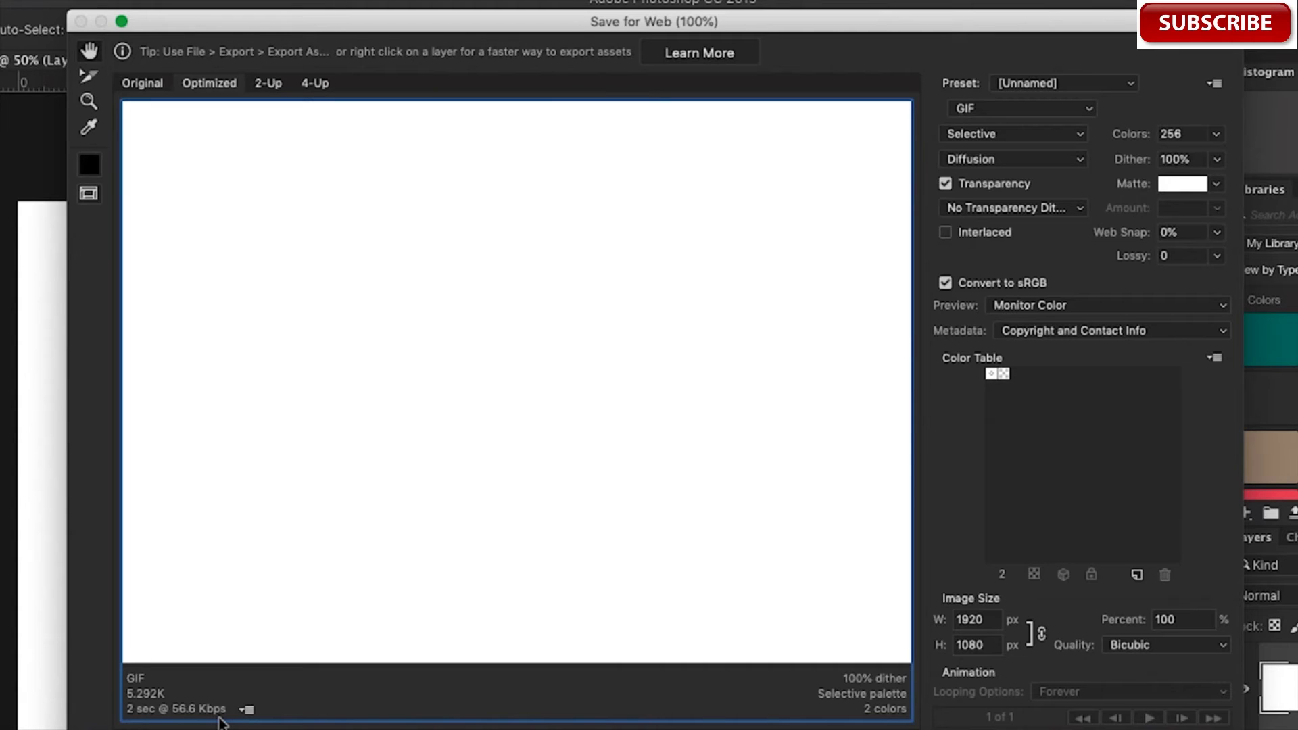
{"action": "left_click", "coordinate": [1016, 108]}
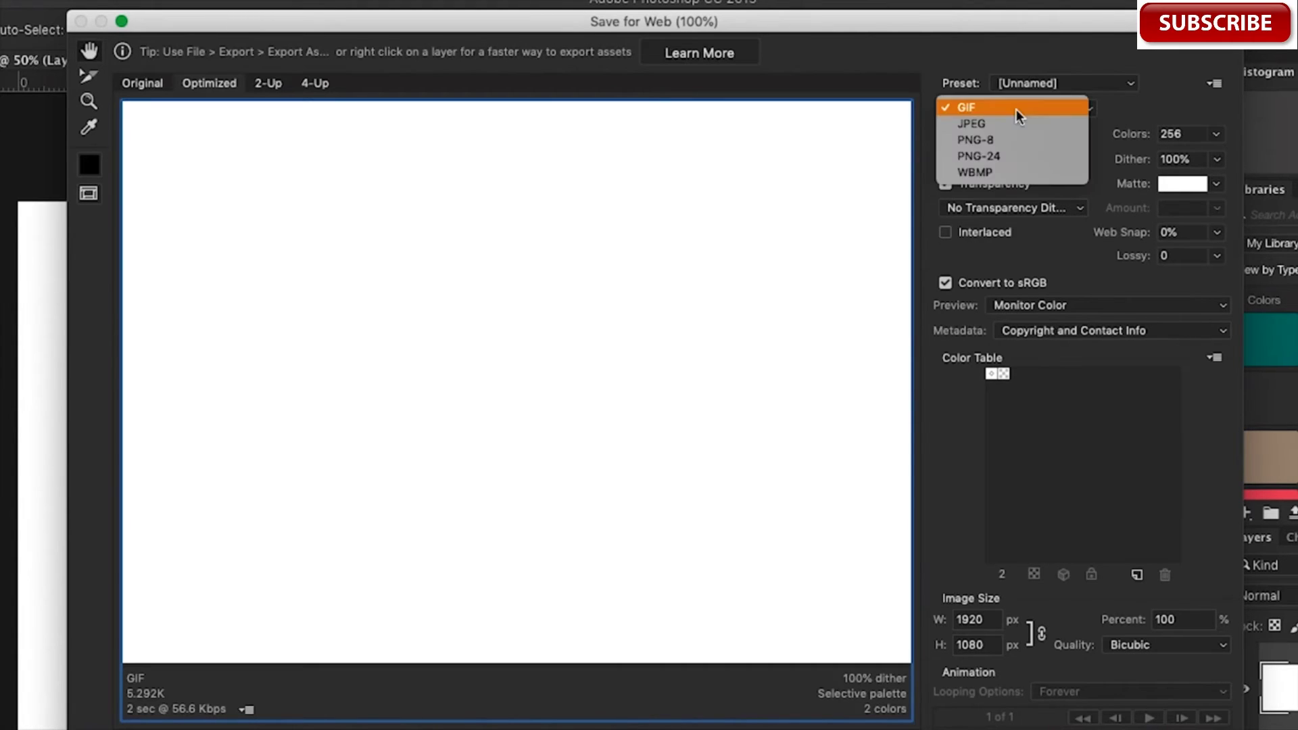
{"action": "left_click", "coordinate": [1018, 128]}
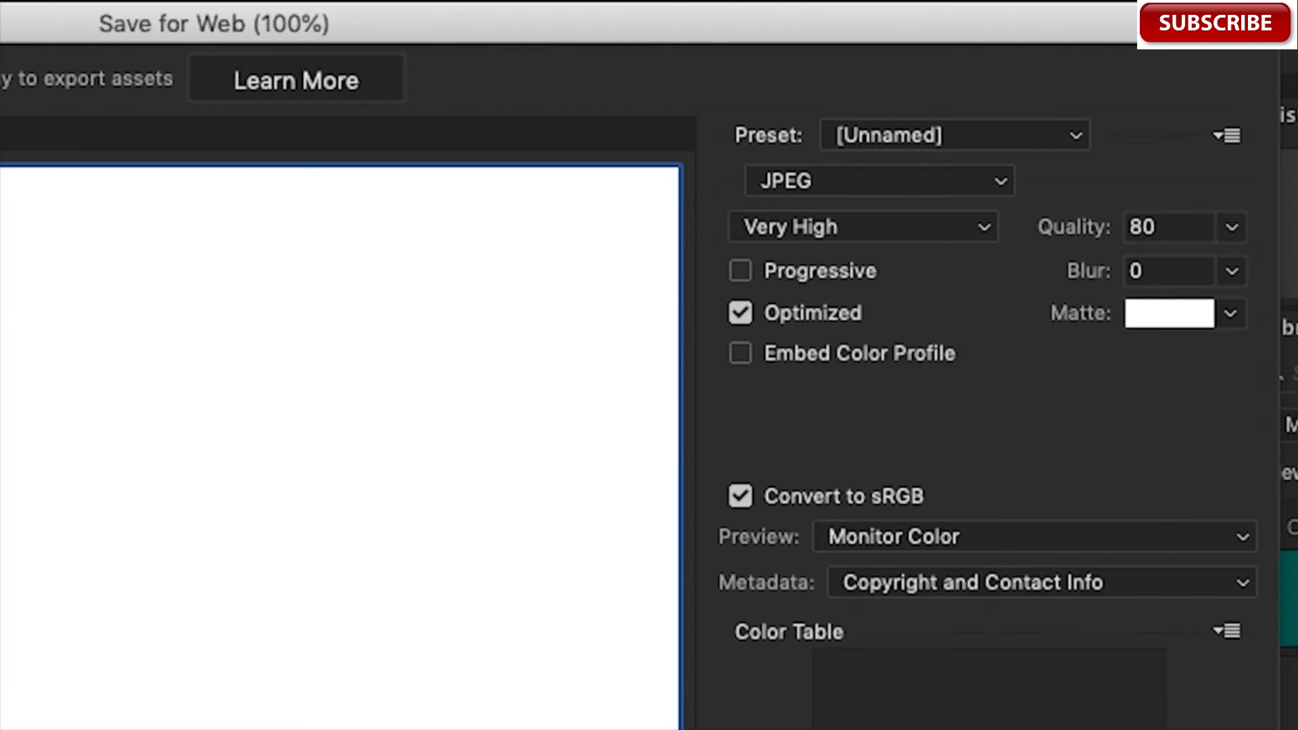
Try JPEG quality values of 60 and 100, and set the quality to 80.
{"action": "left_click", "coordinate": [1232, 229]}
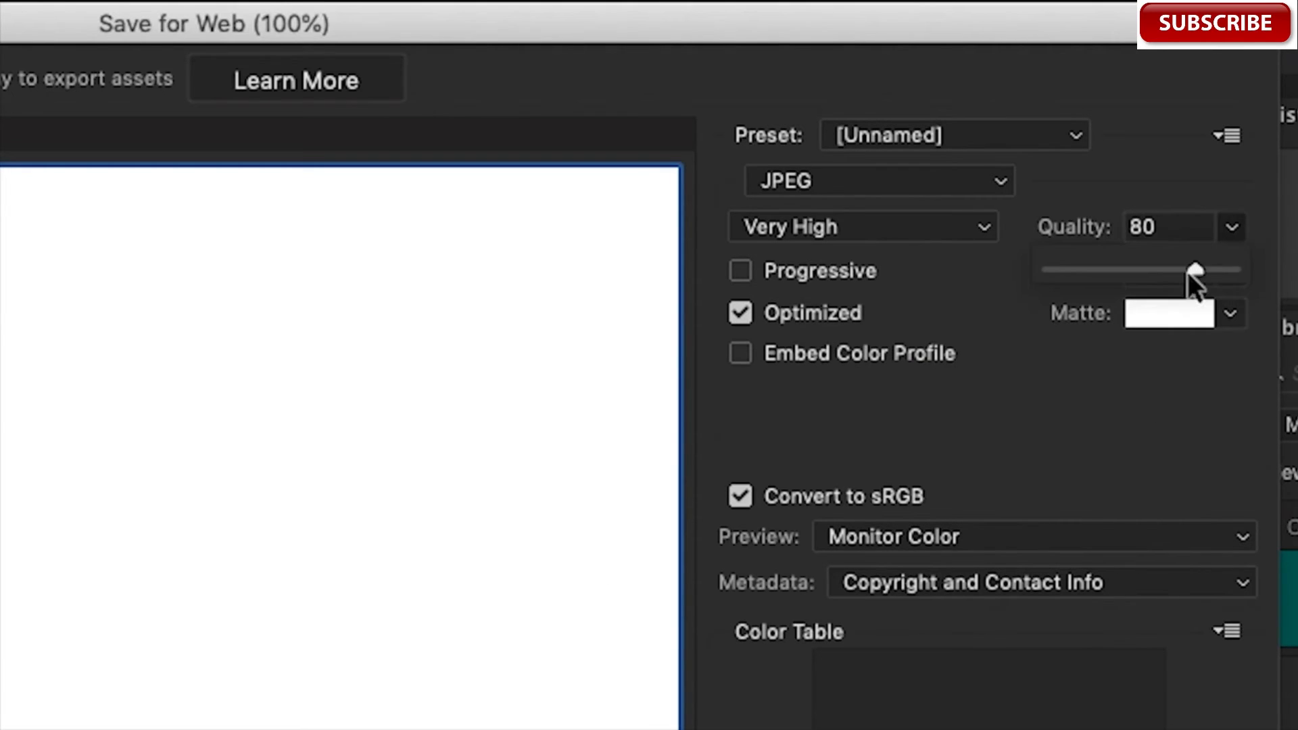
{"action": "left_click_drag", "start_coordinate": [1187, 272], "coordinate": [1159, 272]}
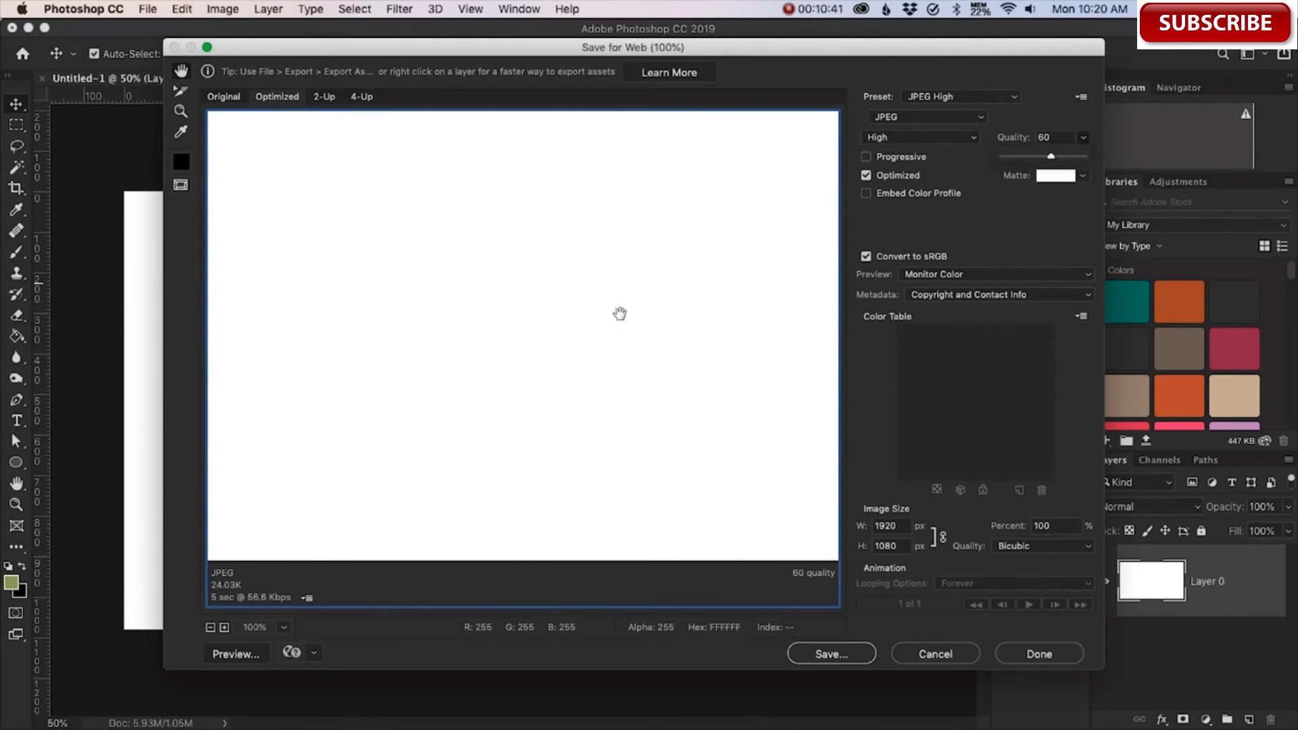
{"action": "left_click_drag", "start_coordinate": [1051, 159], "coordinate": [1090, 159]}
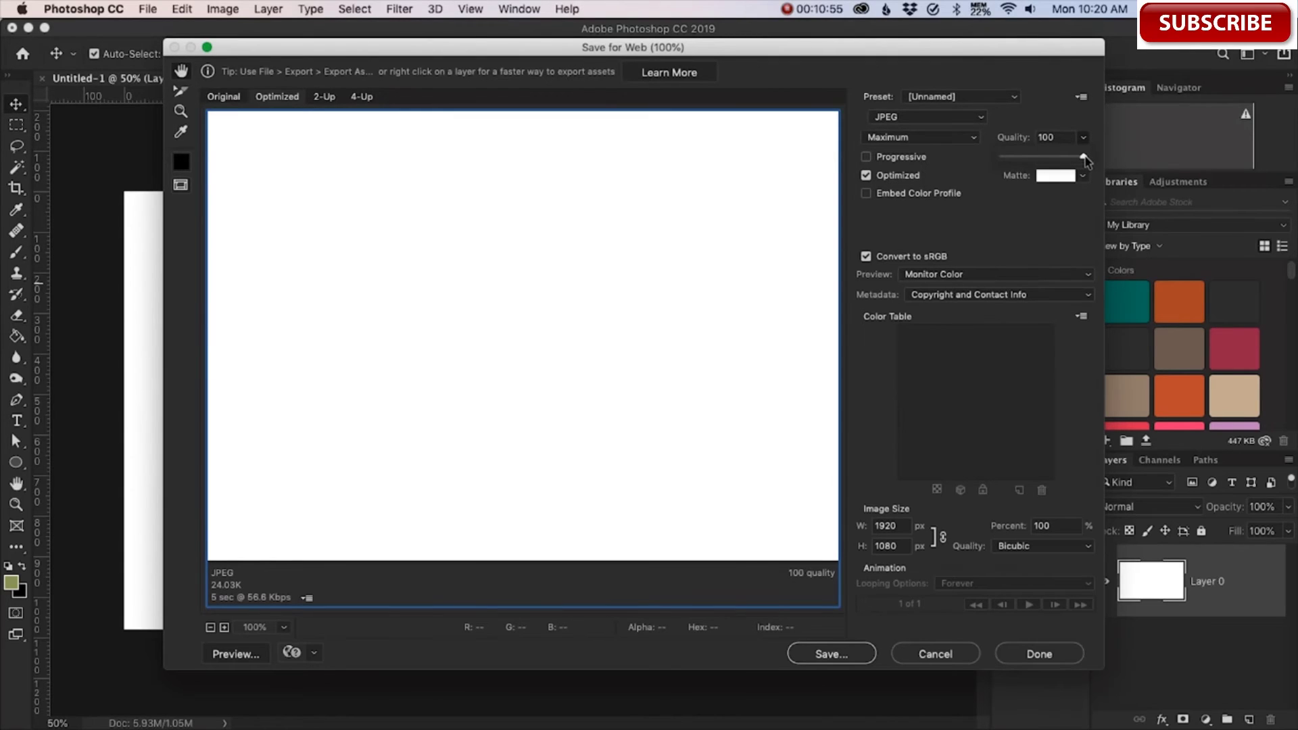
{"action": "left_click_drag", "start_coordinate": [1083, 156], "coordinate": [1068, 158]}
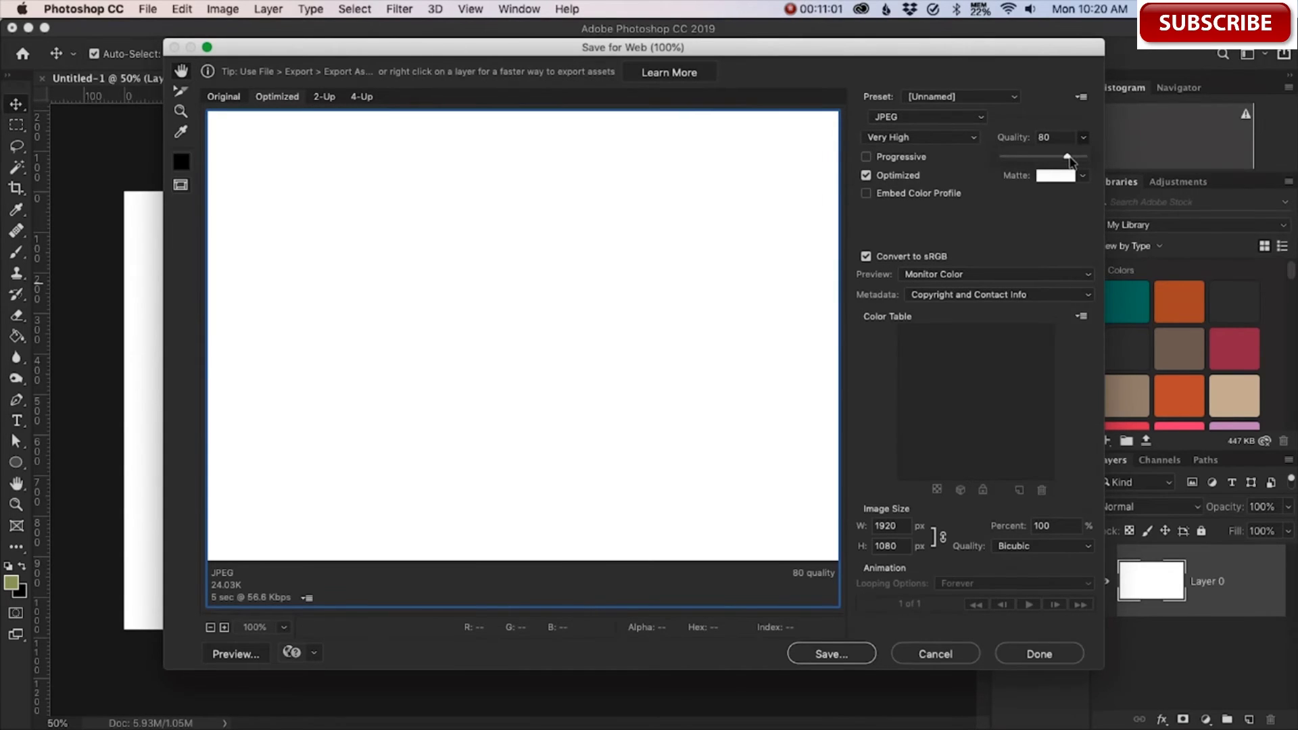
Cancel Save for Web for the untitled document and open the recent image 8x6-7.jpg.
{"action": "left_click_drag", "start_coordinate": [1085, 157], "coordinate": [1066, 161]}
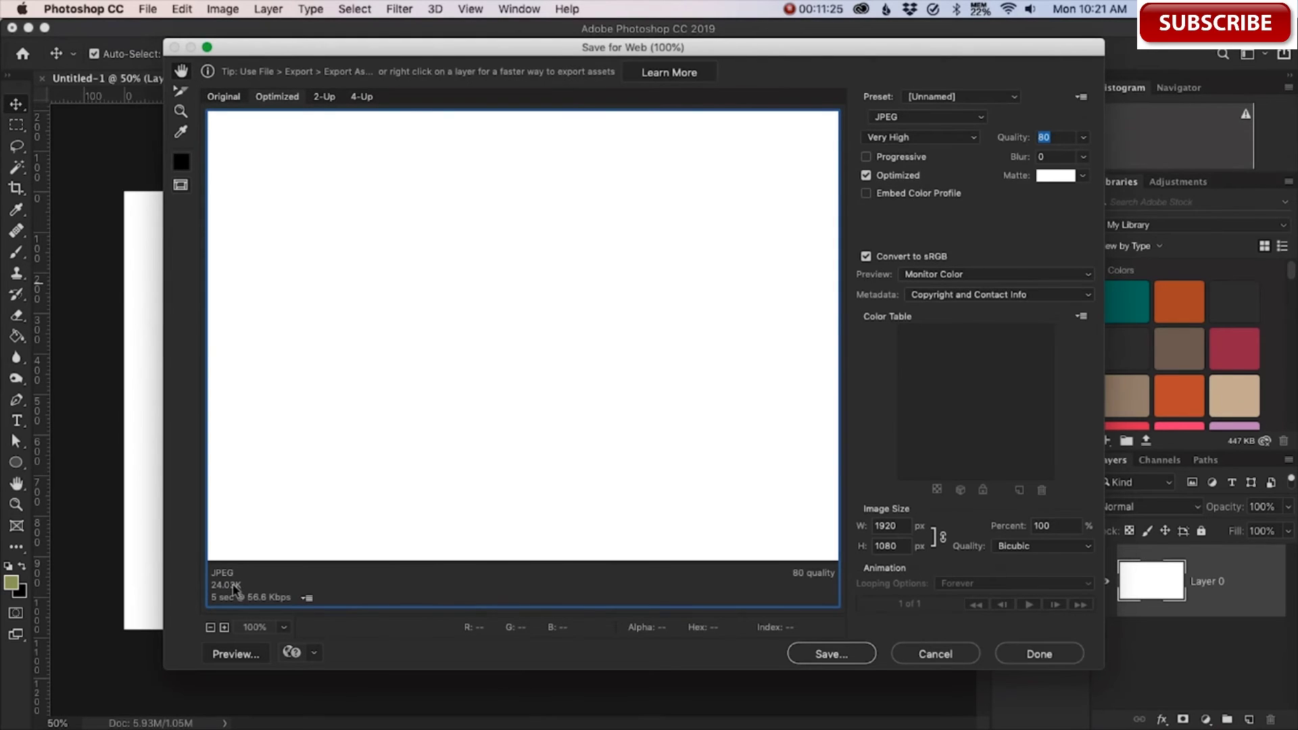
{"action": "left_click", "coordinate": [953, 654]}
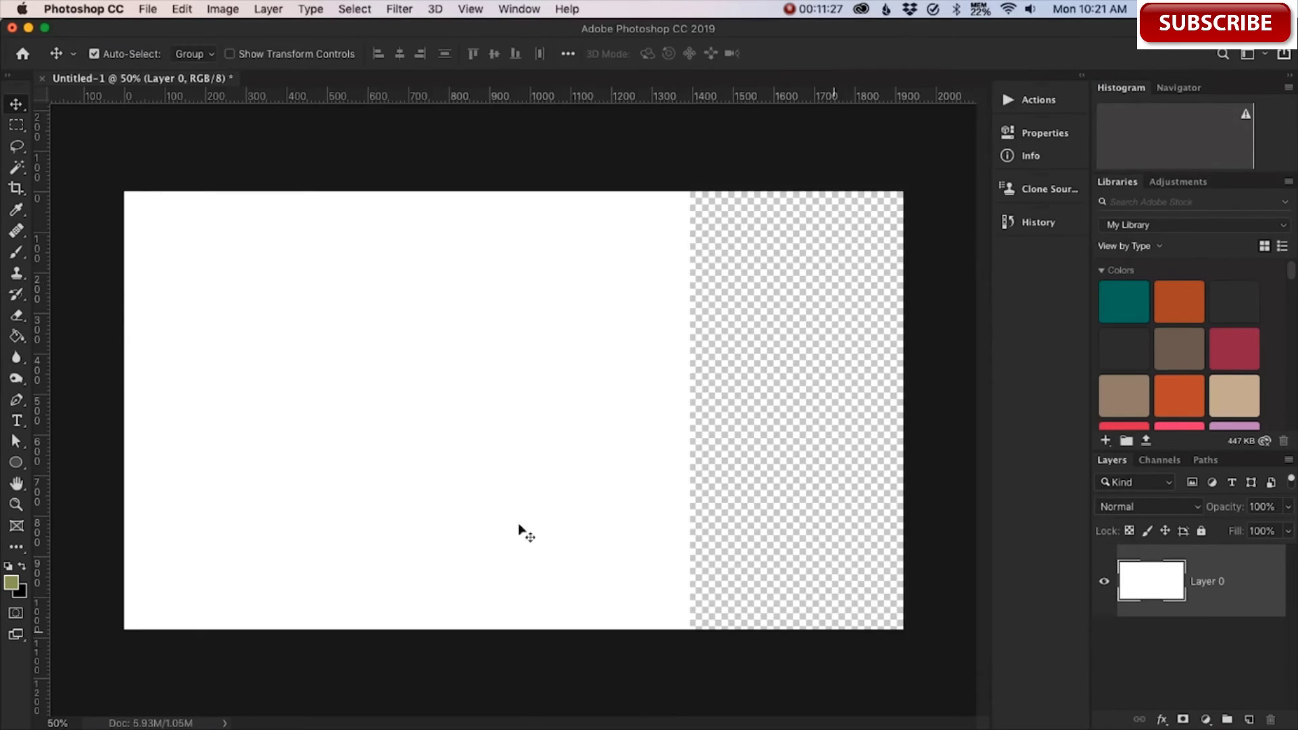
{"action": "left_click", "coordinate": [24, 56]}
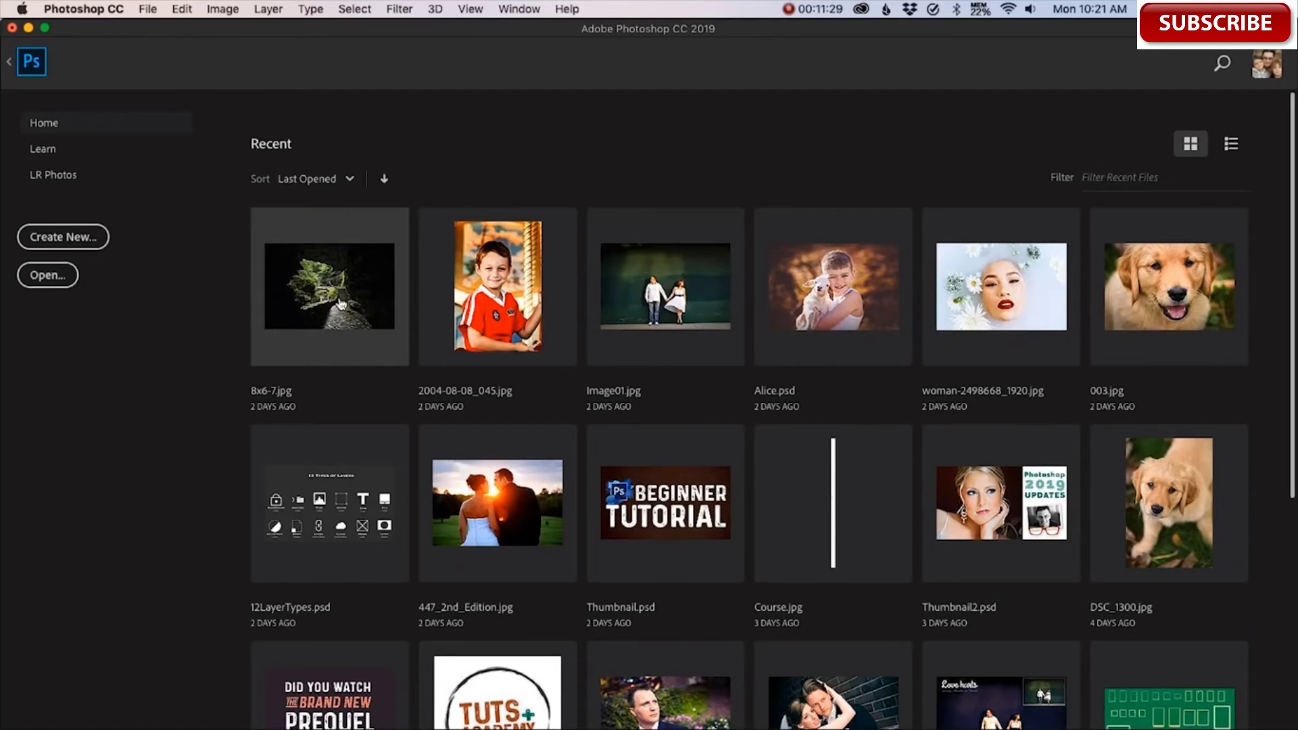
{"action": "left_click", "coordinate": [340, 302]}
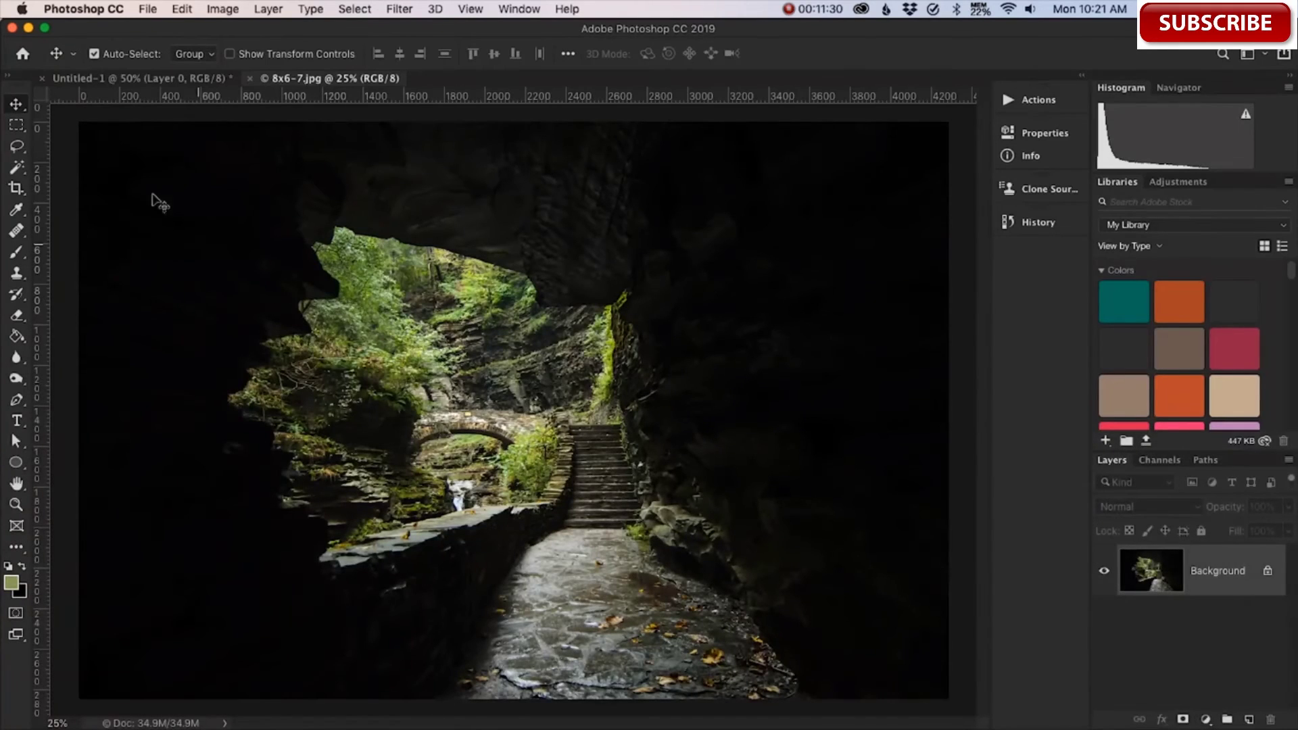
Bring the cave photo into Save for Web (Legacy) for export.
{"action": "left_click", "coordinate": [148, 8]}
{"action": "mouse_move", "coordinate": [216, 217]}
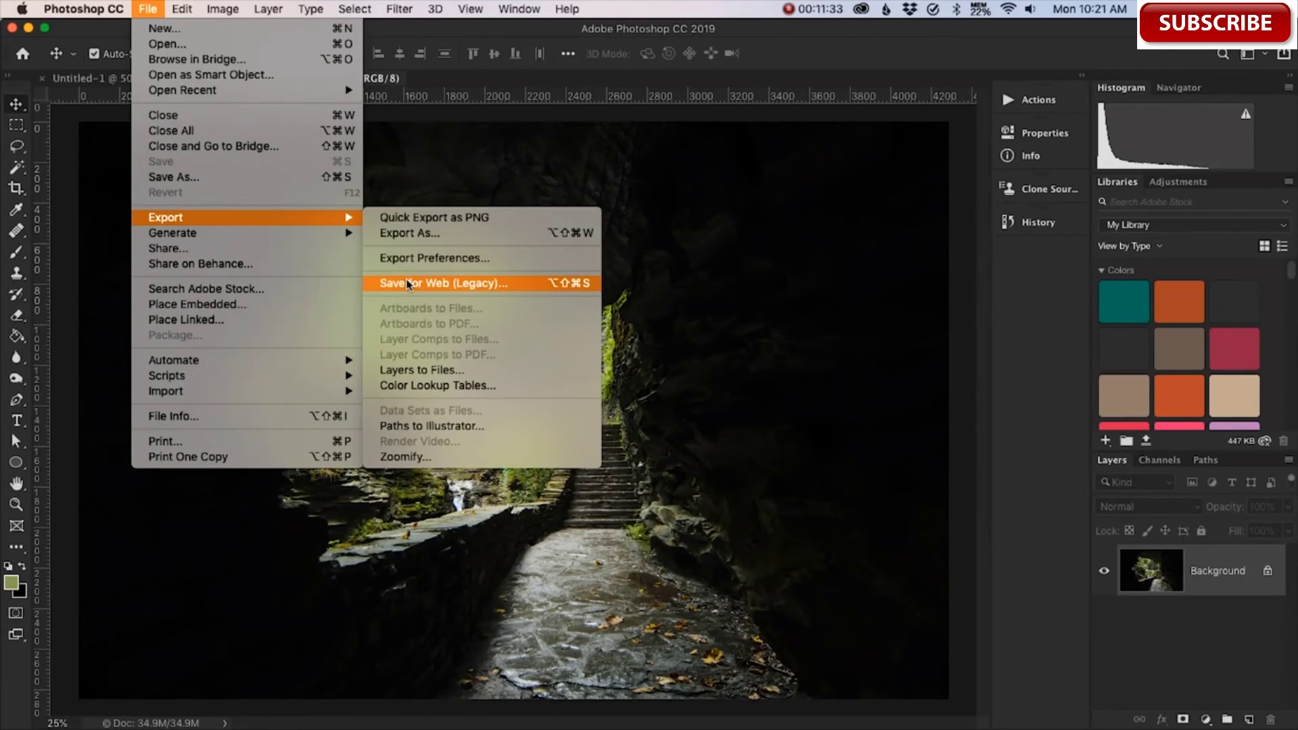
{"action": "left_click", "coordinate": [561, 283]}
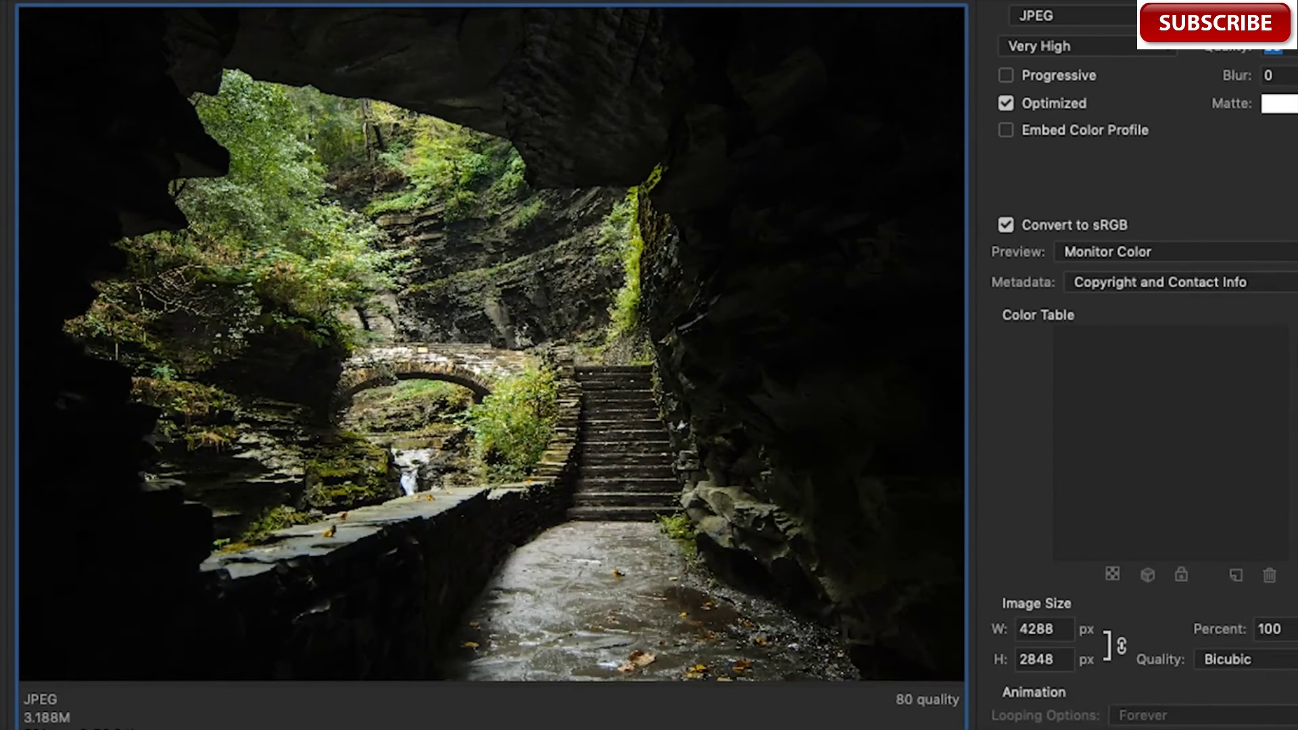
Try JPEG quality values of 60 and 0 on the photo, and set the quality to 100.
{"action": "left_click", "coordinate": [1297, 47]}
{"action": "left_click_drag", "start_coordinate": [1297, 76], "coordinate": [1283, 78]}
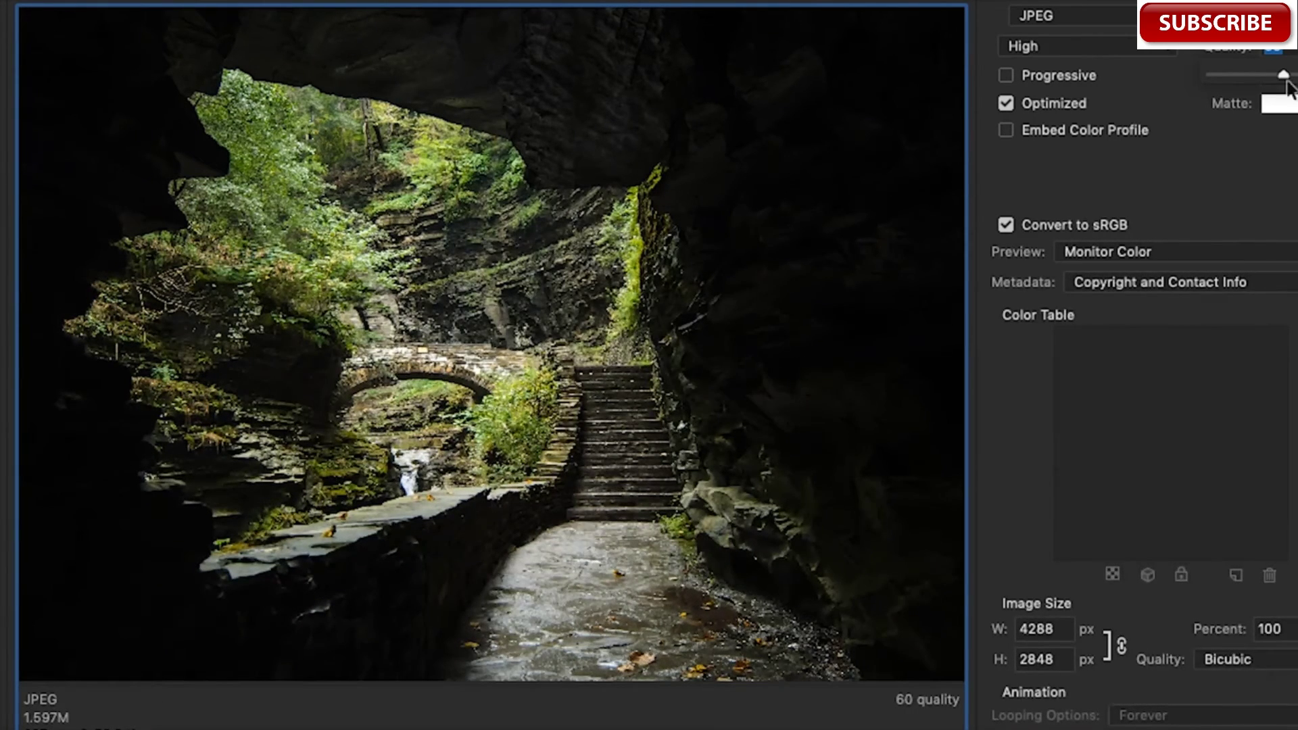
{"action": "left_click_drag", "start_coordinate": [1282, 76], "coordinate": [1201, 80]}
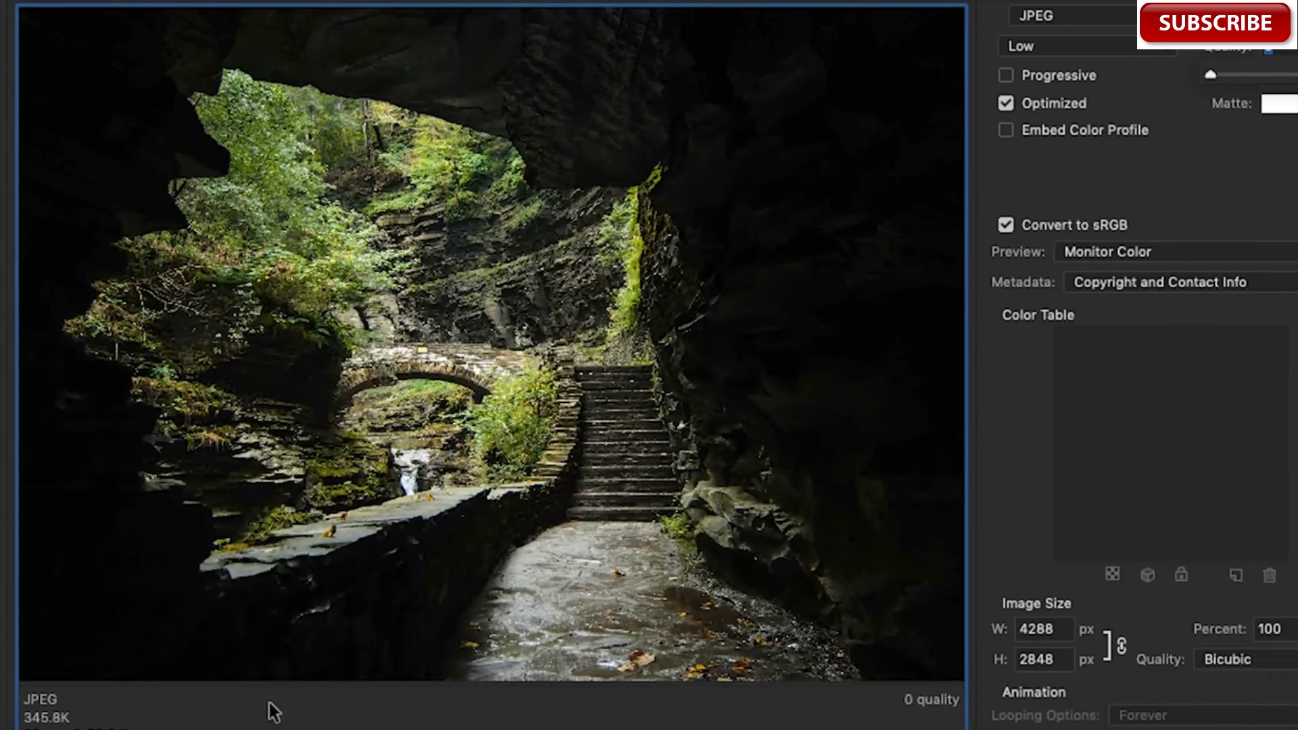
{"action": "left_click_drag", "start_coordinate": [1210, 74], "coordinate": [1297, 74]}
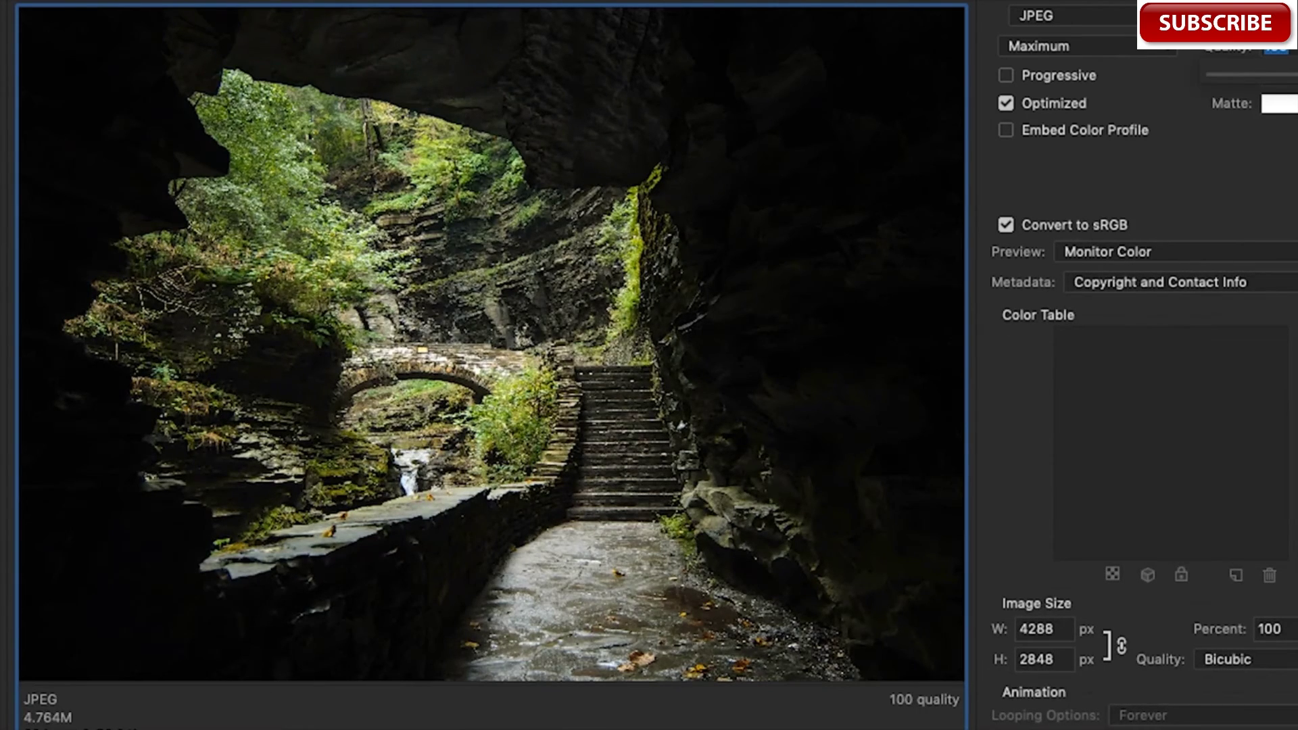
{"action": "left_click", "coordinate": [1247, 204]}
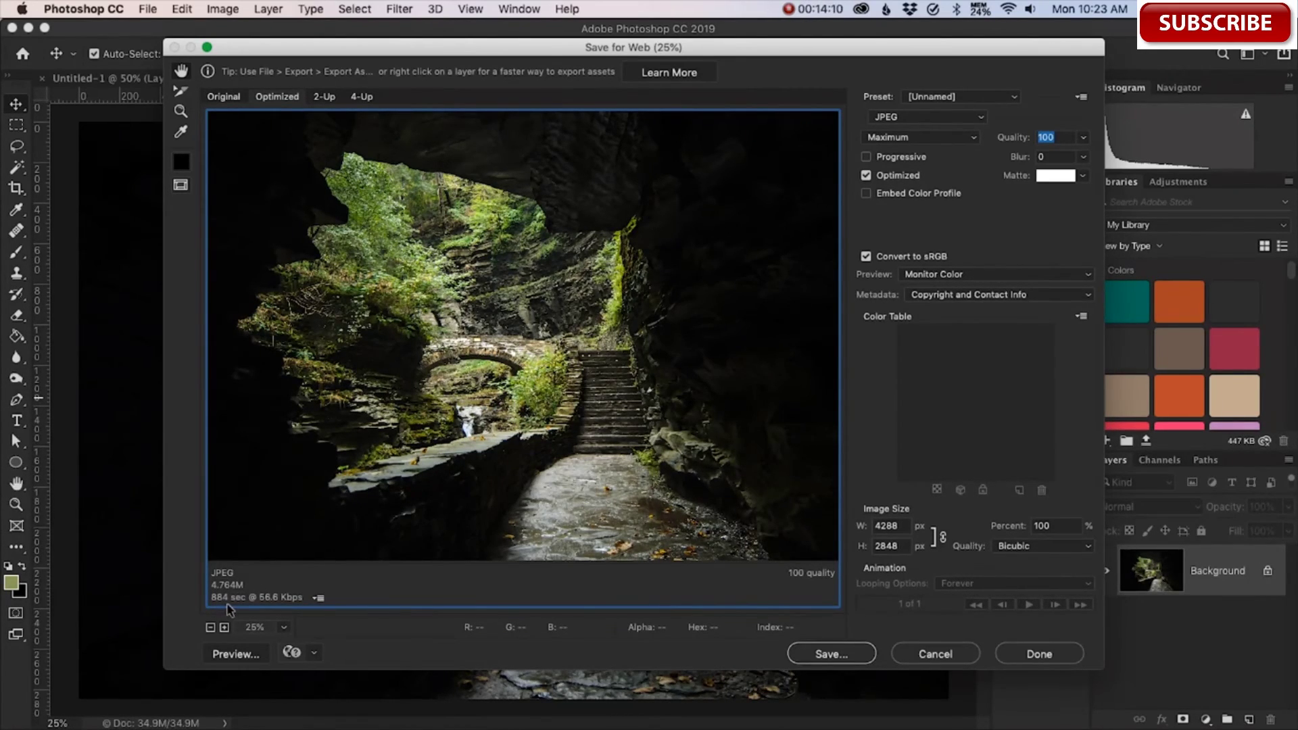
Set the preview's download-time estimate to a 2 Mbps connection and the JPEG quality to 80.
{"action": "left_click", "coordinate": [318, 597]}
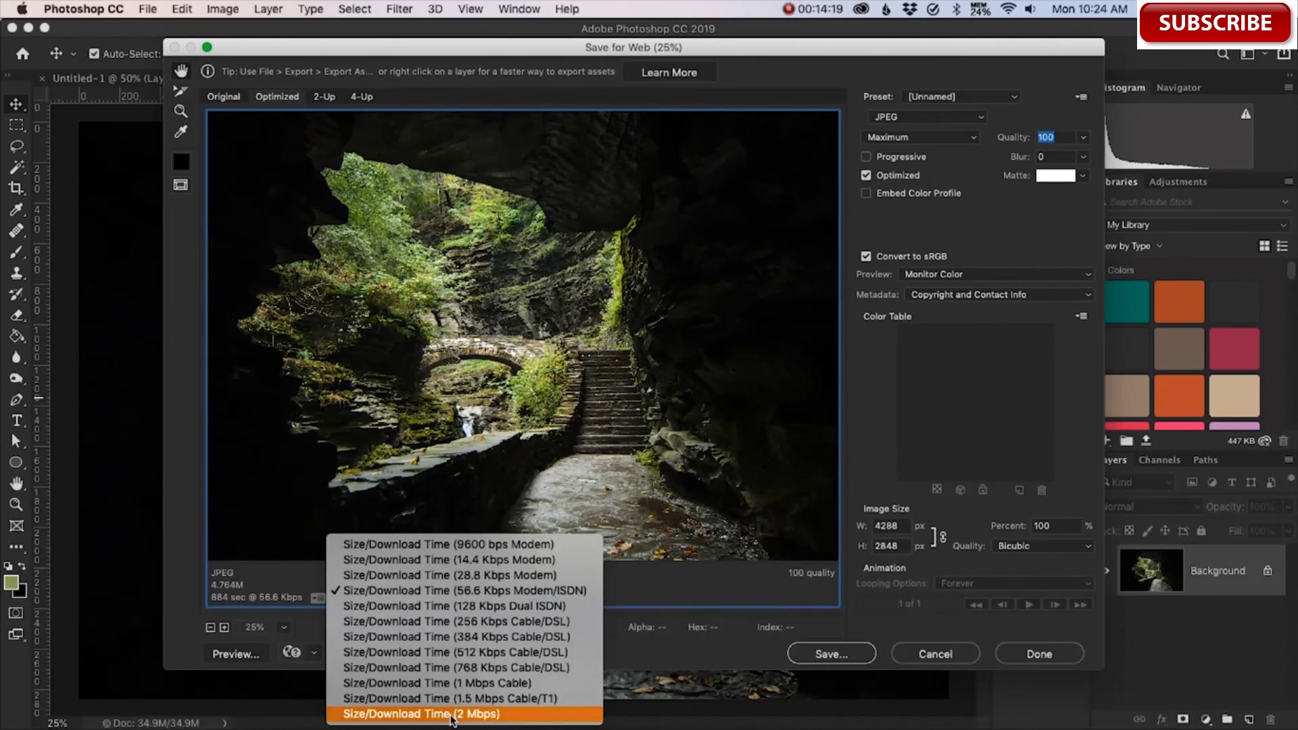
{"action": "left_click", "coordinate": [452, 717]}
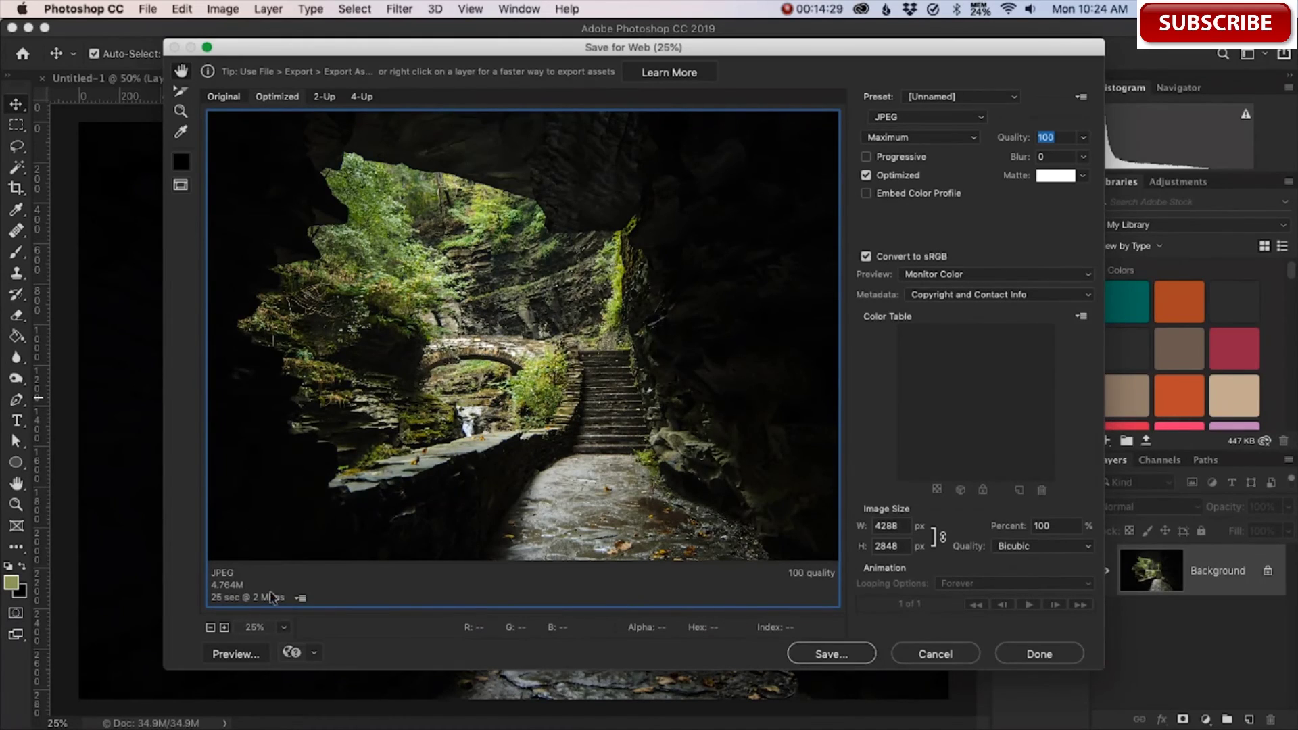
{"action": "left_click_drag", "start_coordinate": [1084, 139], "coordinate": [1026, 158]}
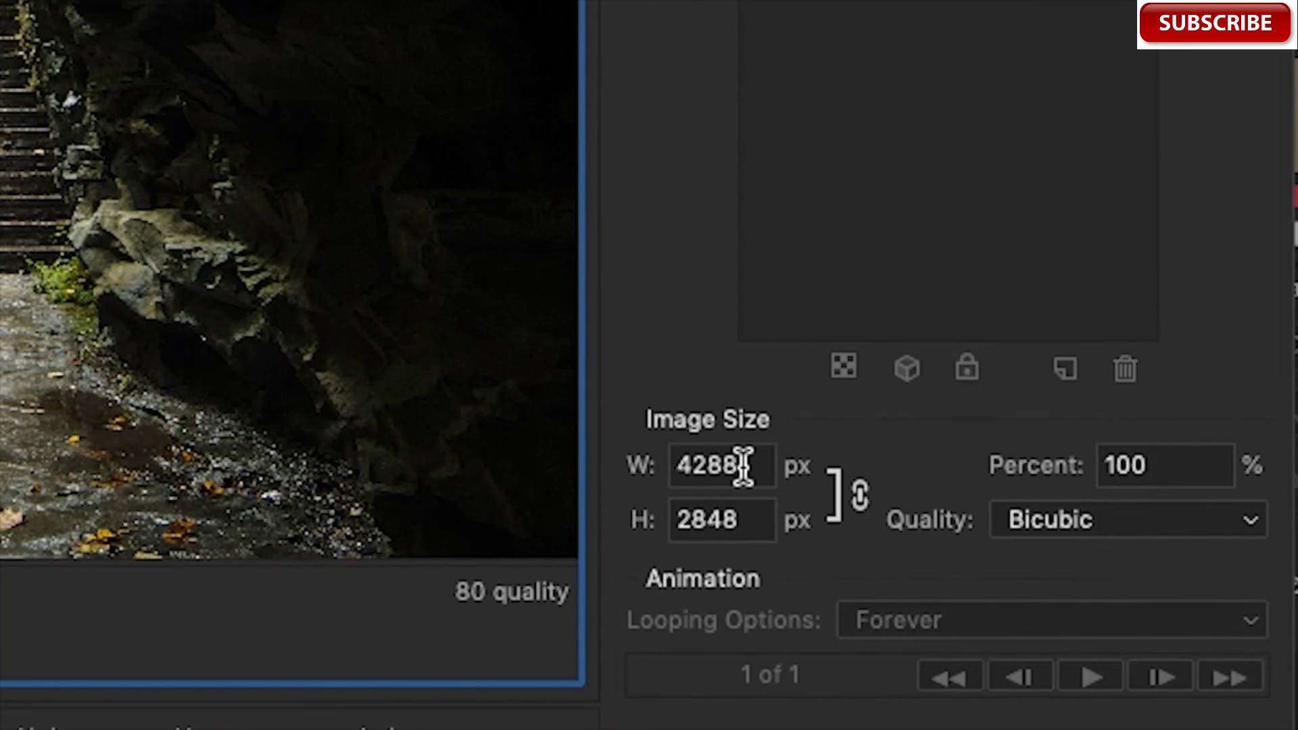
Set the exported image's width to 1000 px with the proportions linked.
{"action": "left_click_drag", "start_coordinate": [759, 464], "coordinate": [647, 348]}
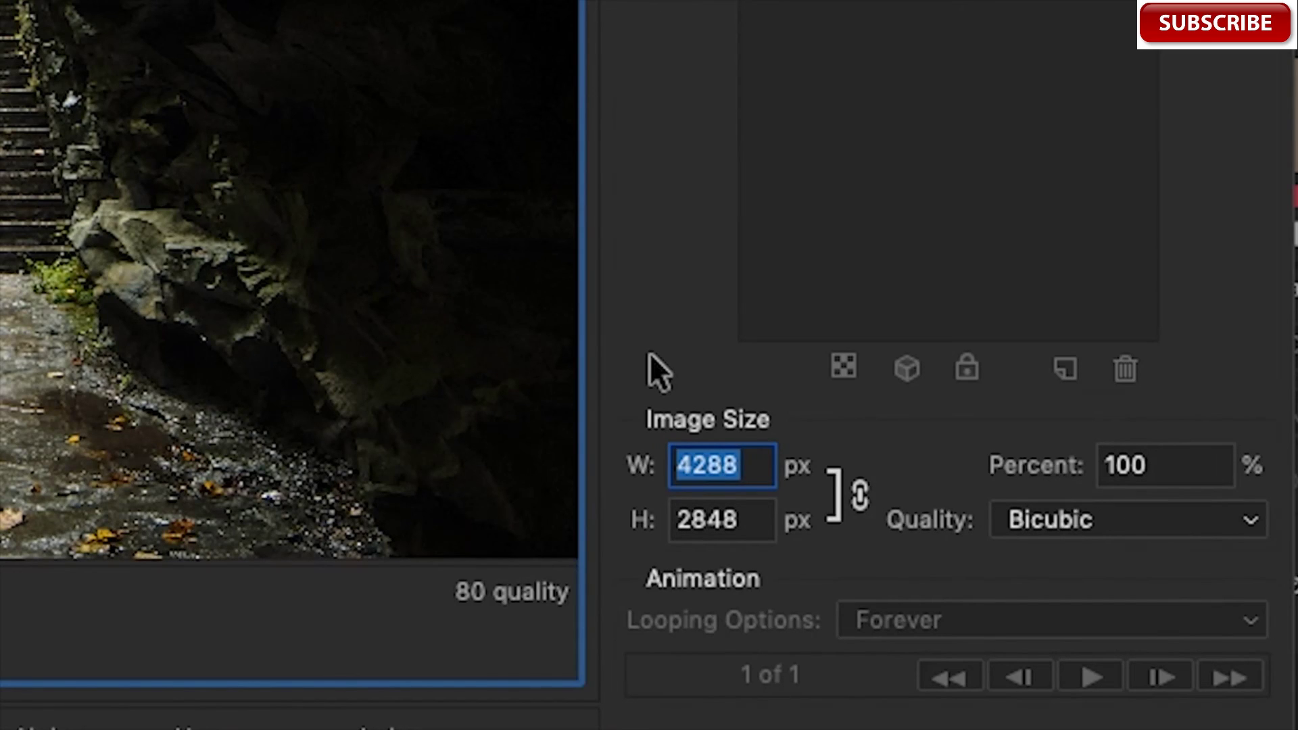
{"action": "type", "text": "1000"}
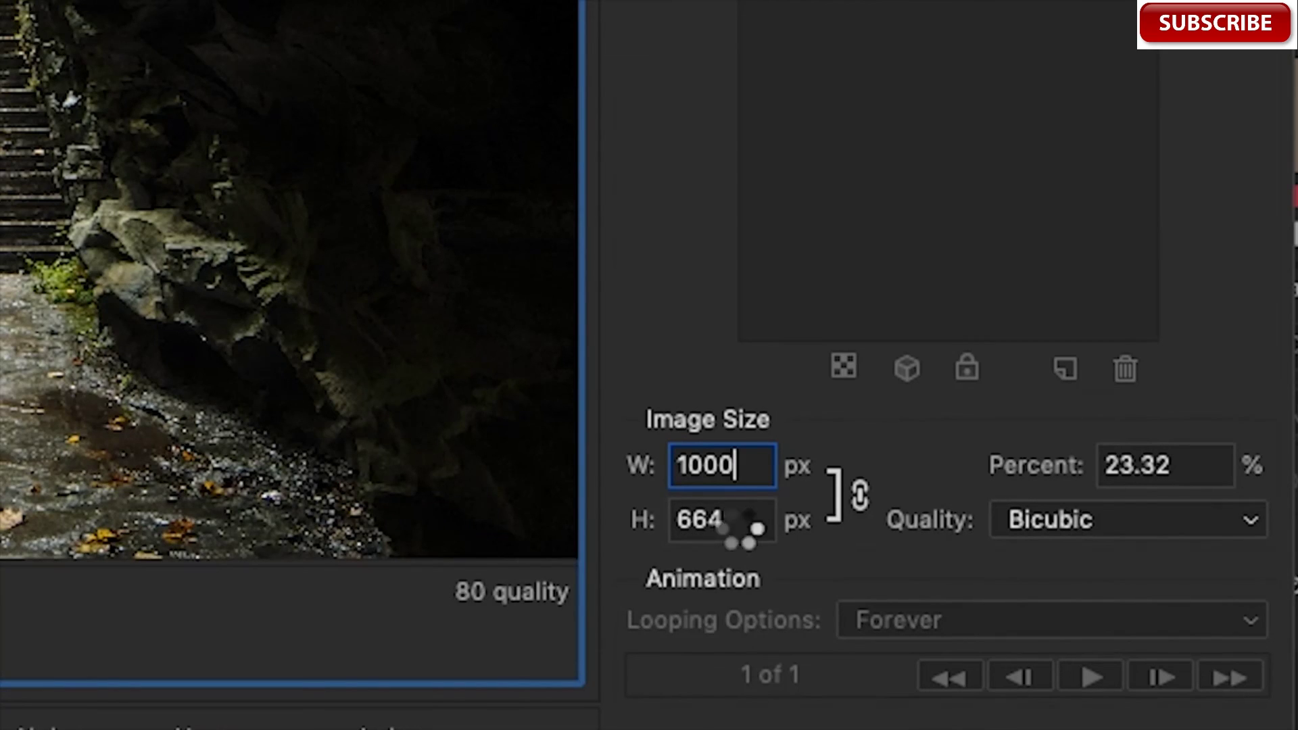
{"action": "left_click", "coordinate": [738, 524]}
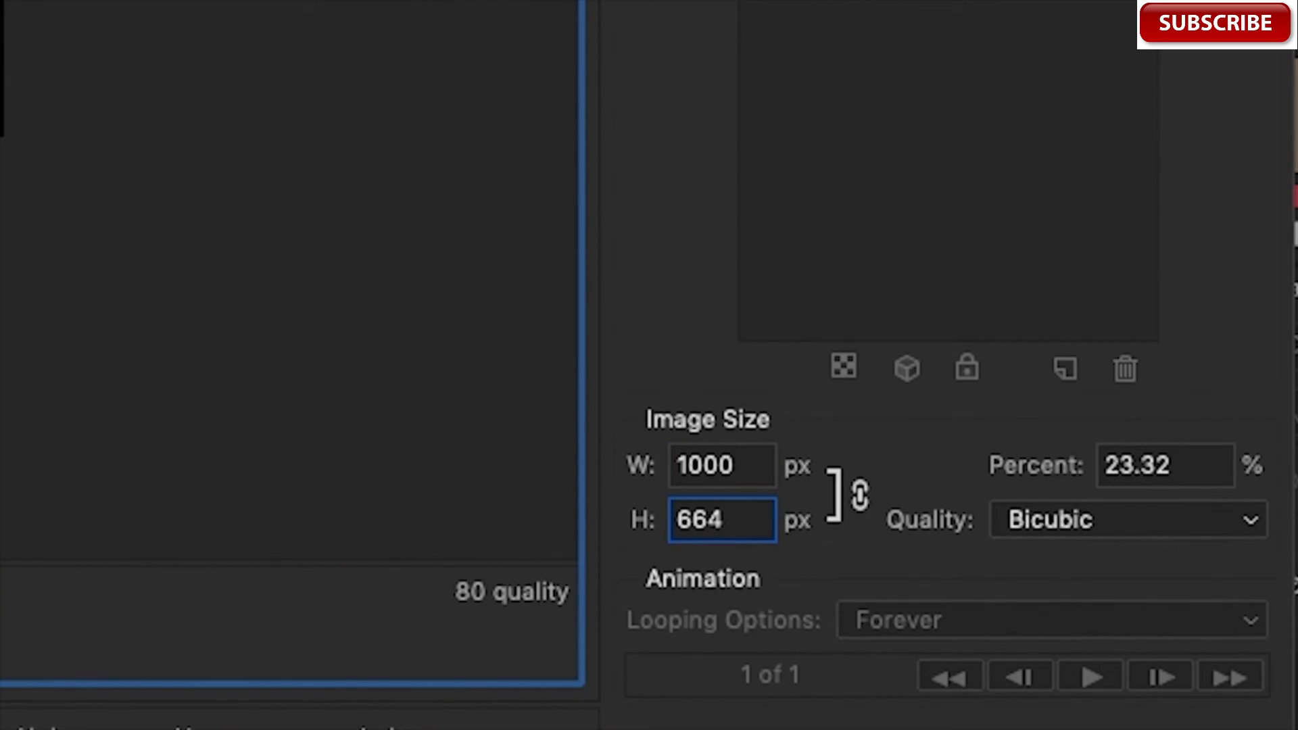